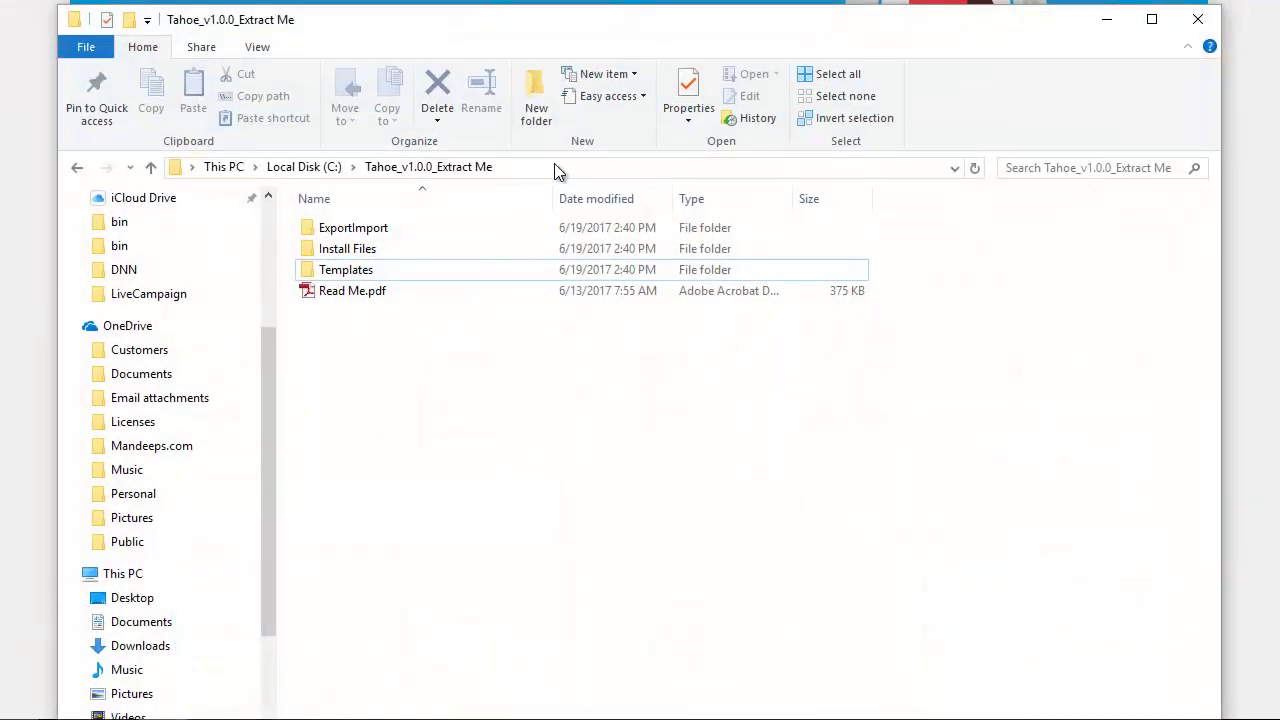
# Step: In File Explorer, go into Install Files > Skin to reach Tahoe_1.0.0_DNN73_Install.zip
pyautogui.click(559, 167)
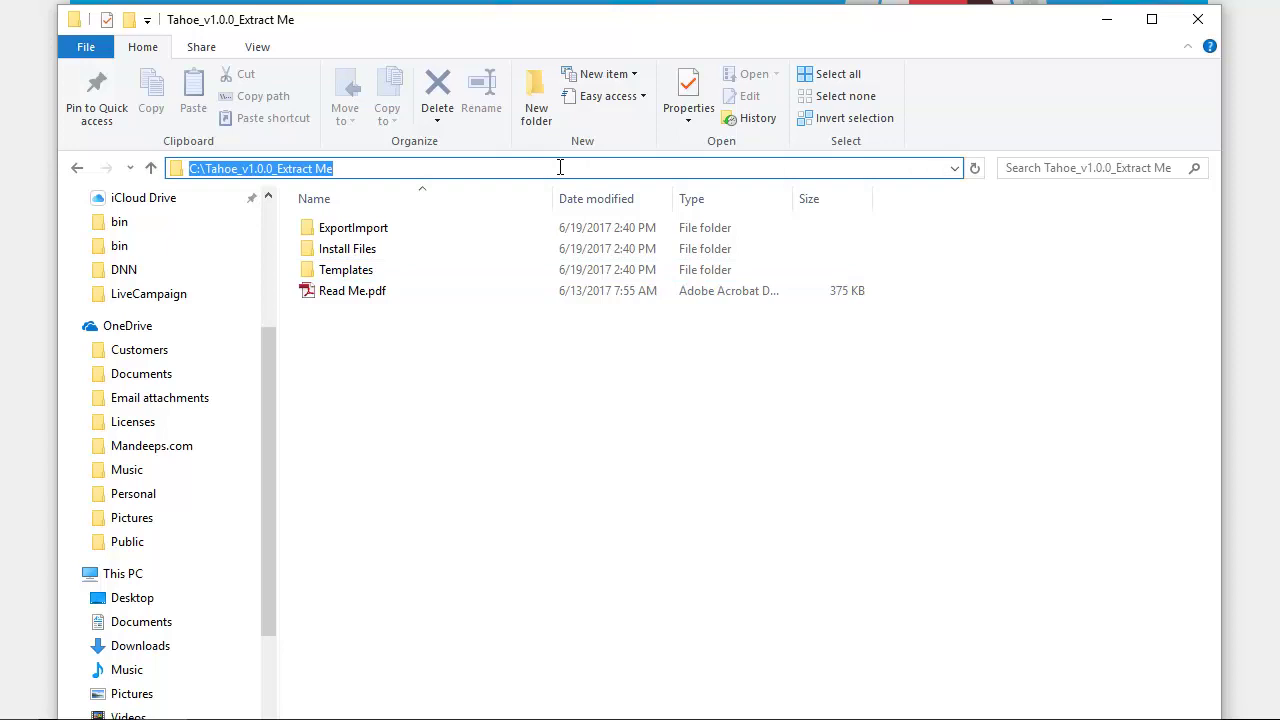
pyautogui.moveTo(548, 168); pyautogui.dragTo(346, 168)
pyautogui.click(358, 168)
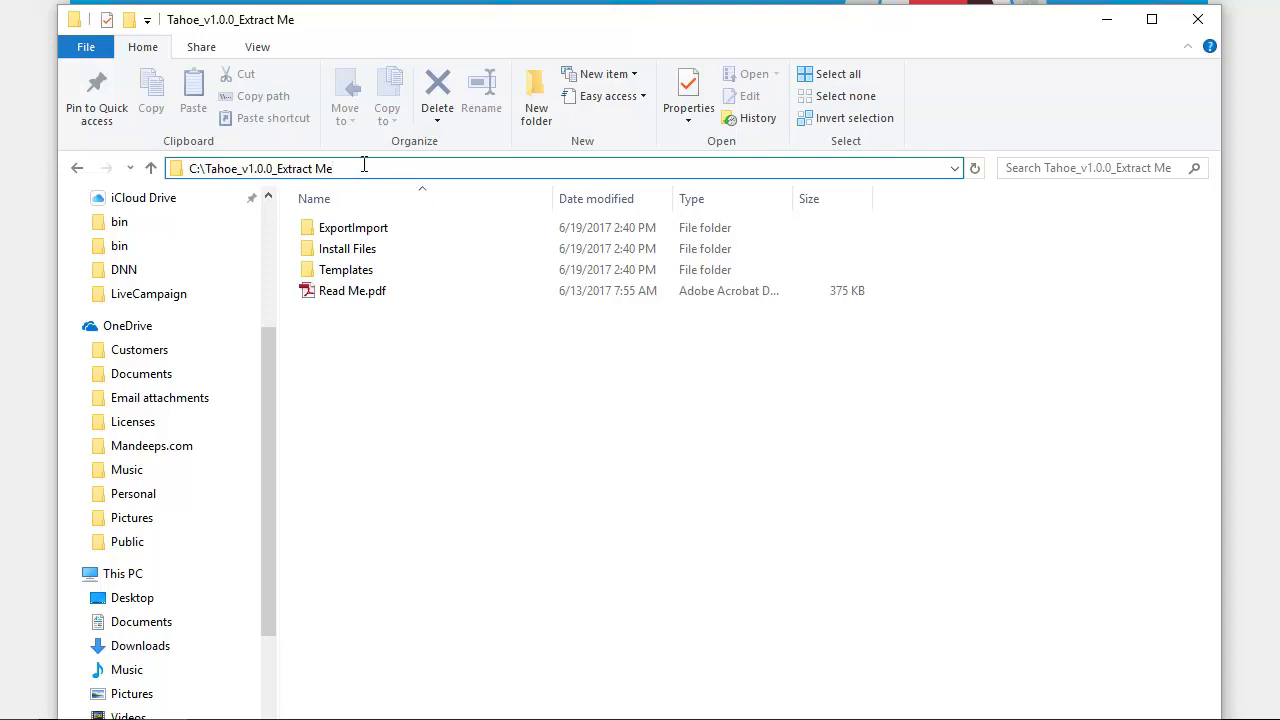
pyautogui.click(443, 377)
pyautogui.moveTo(463, 420); pyautogui.dragTo(374, 200)
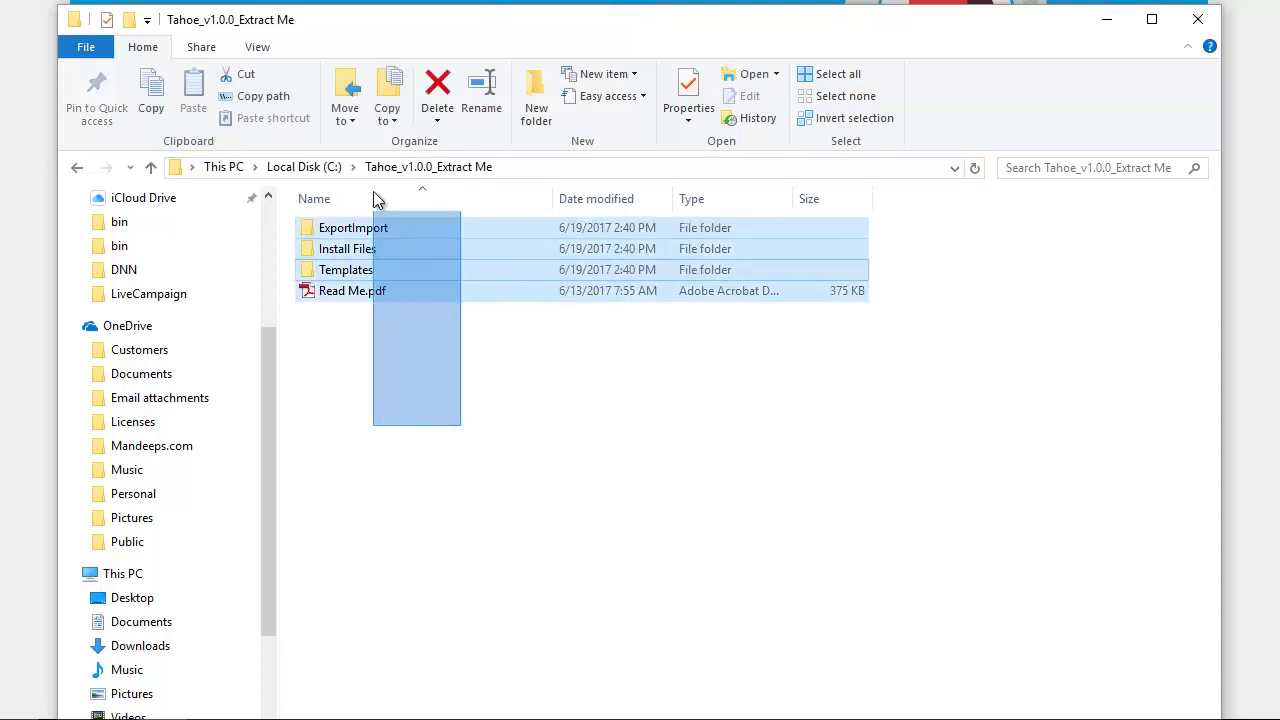
pyautogui.click(462, 381)
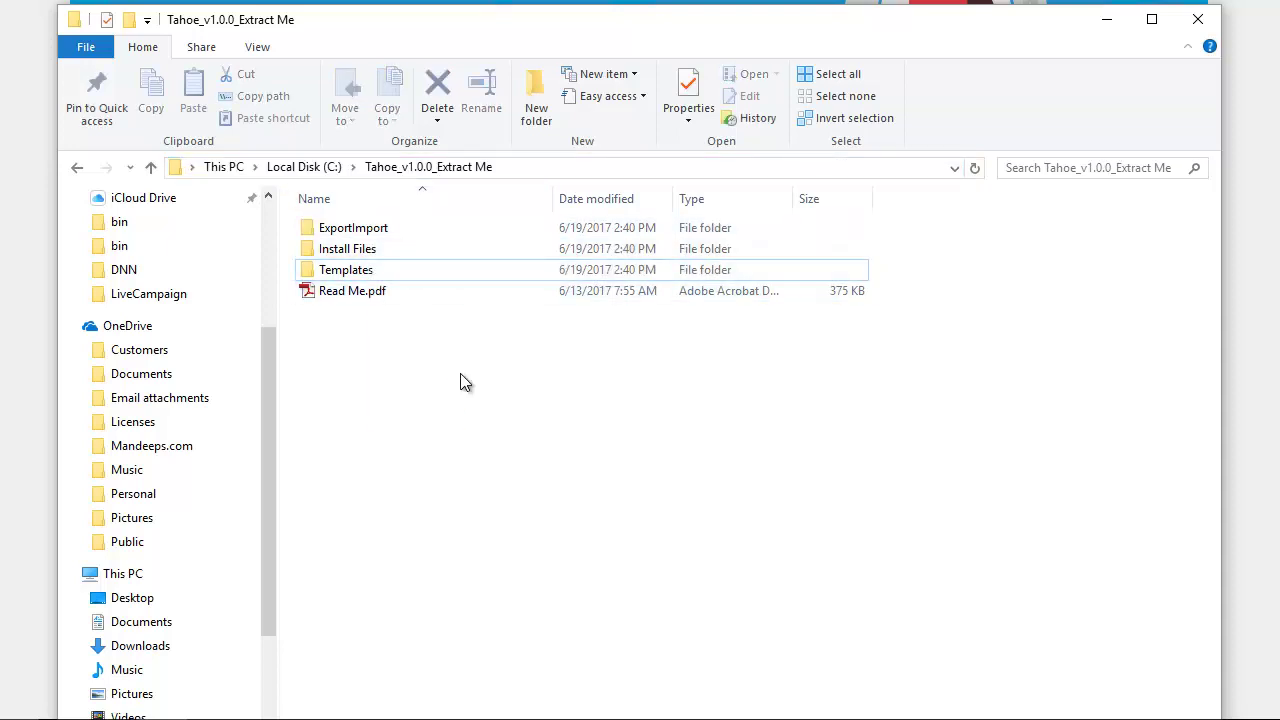
pyautogui.click(423, 251)
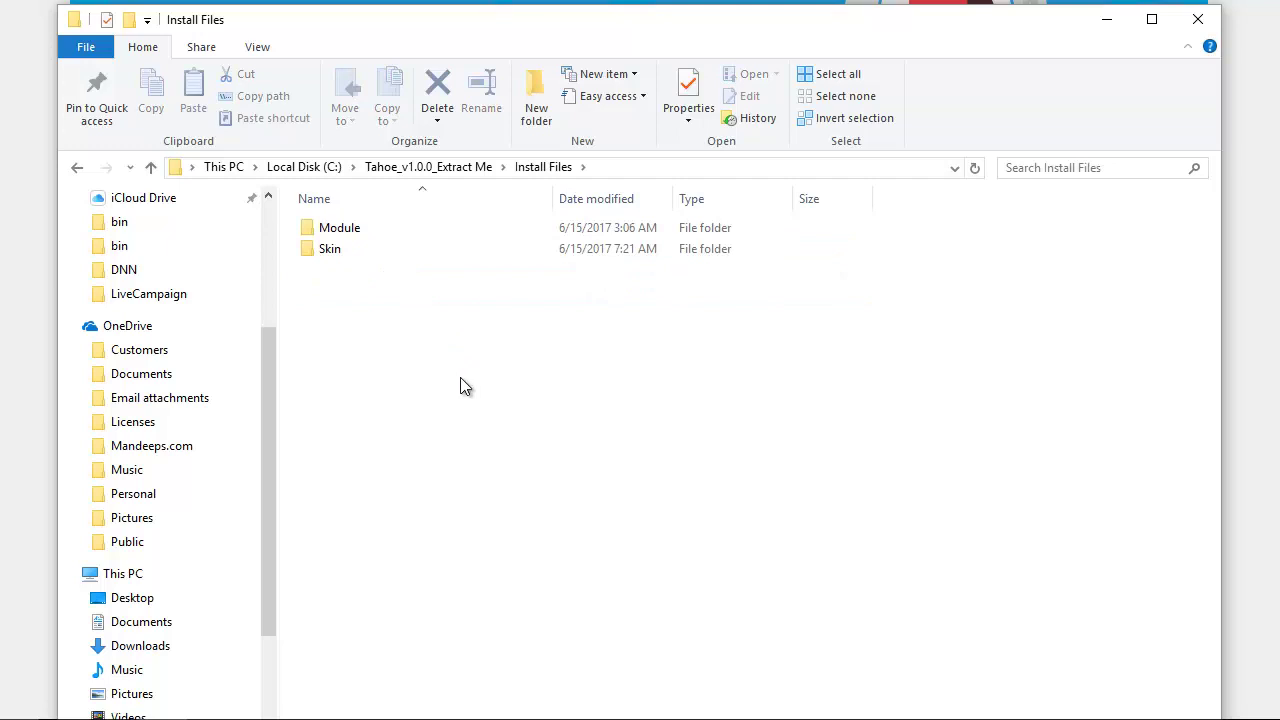
pyautogui.doubleClick(377, 252)
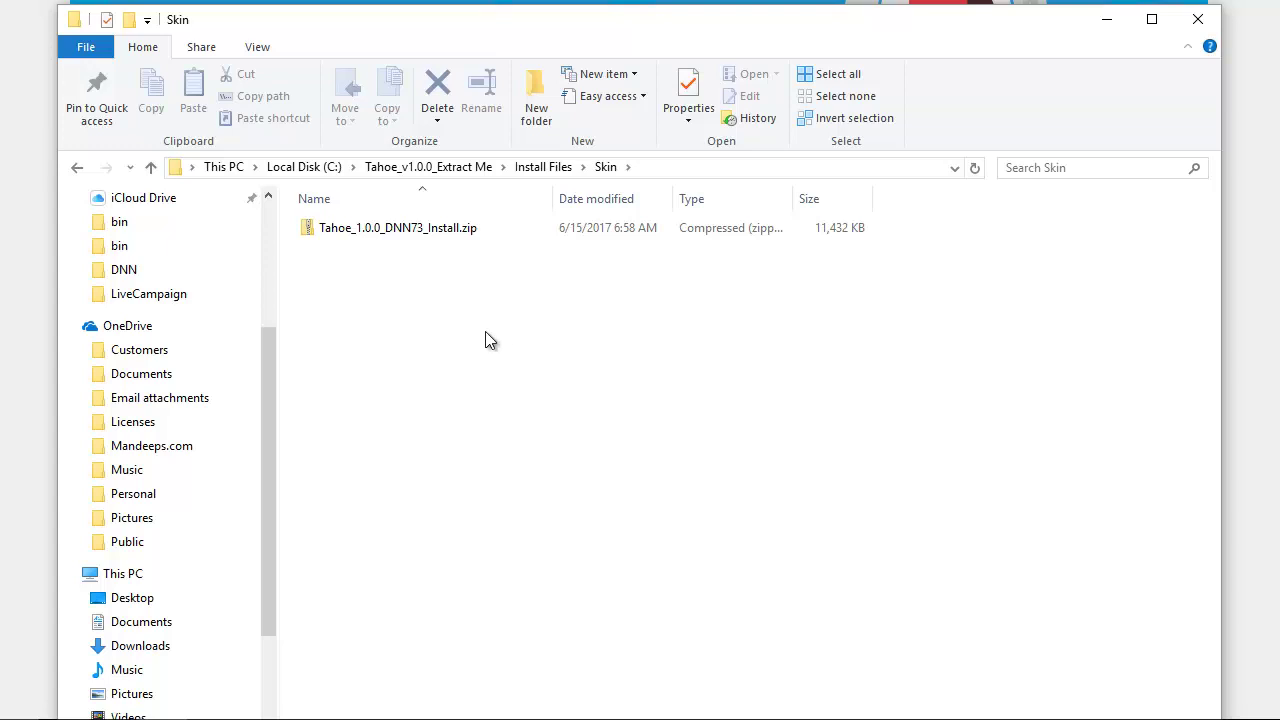
# Step: Go from Skin to Install Files > Module to find the LiveSlider and Mandeeps Common Library zips
pyautogui.click(352, 237)
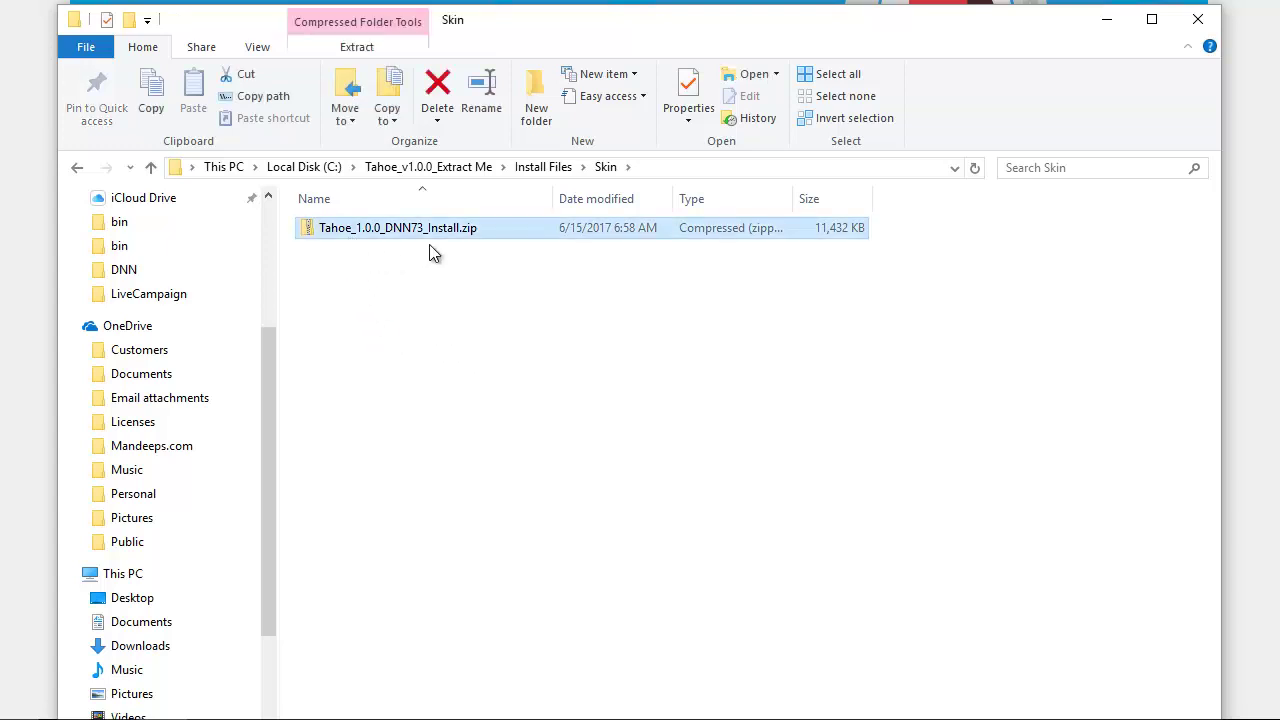
pyautogui.click(560, 170)
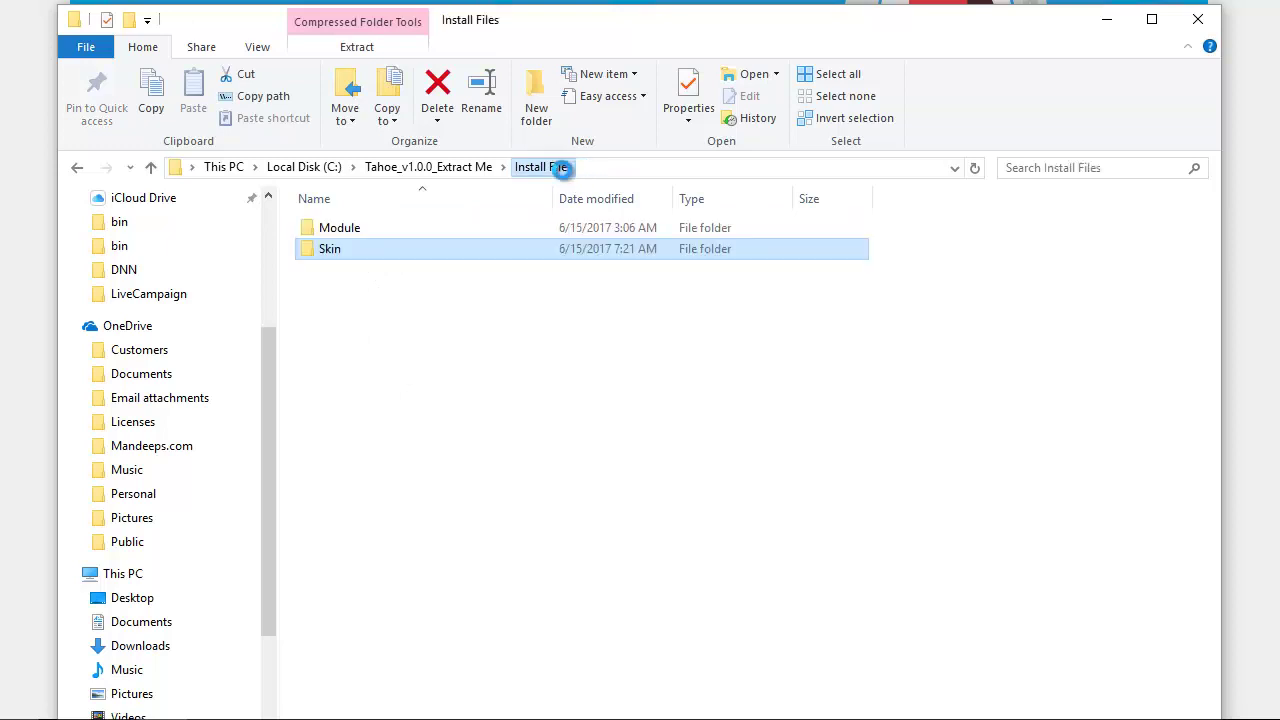
pyautogui.doubleClick(422, 228)
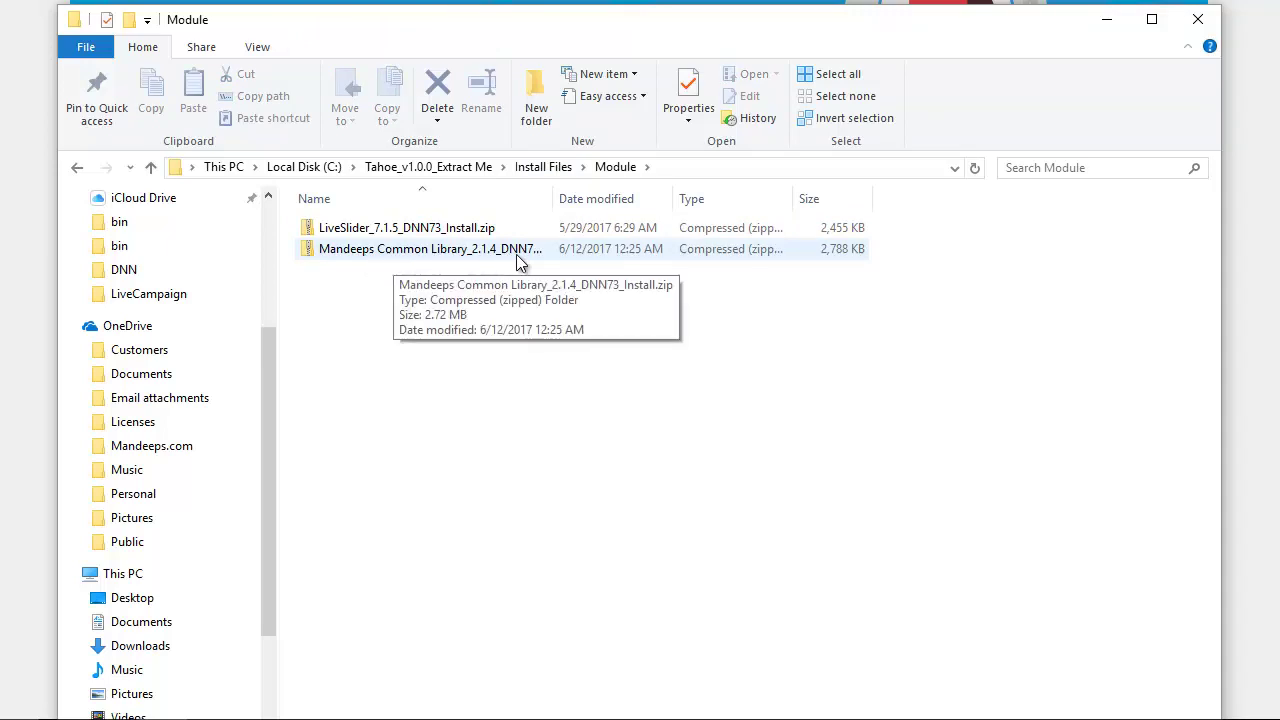
pyautogui.click(443, 255)
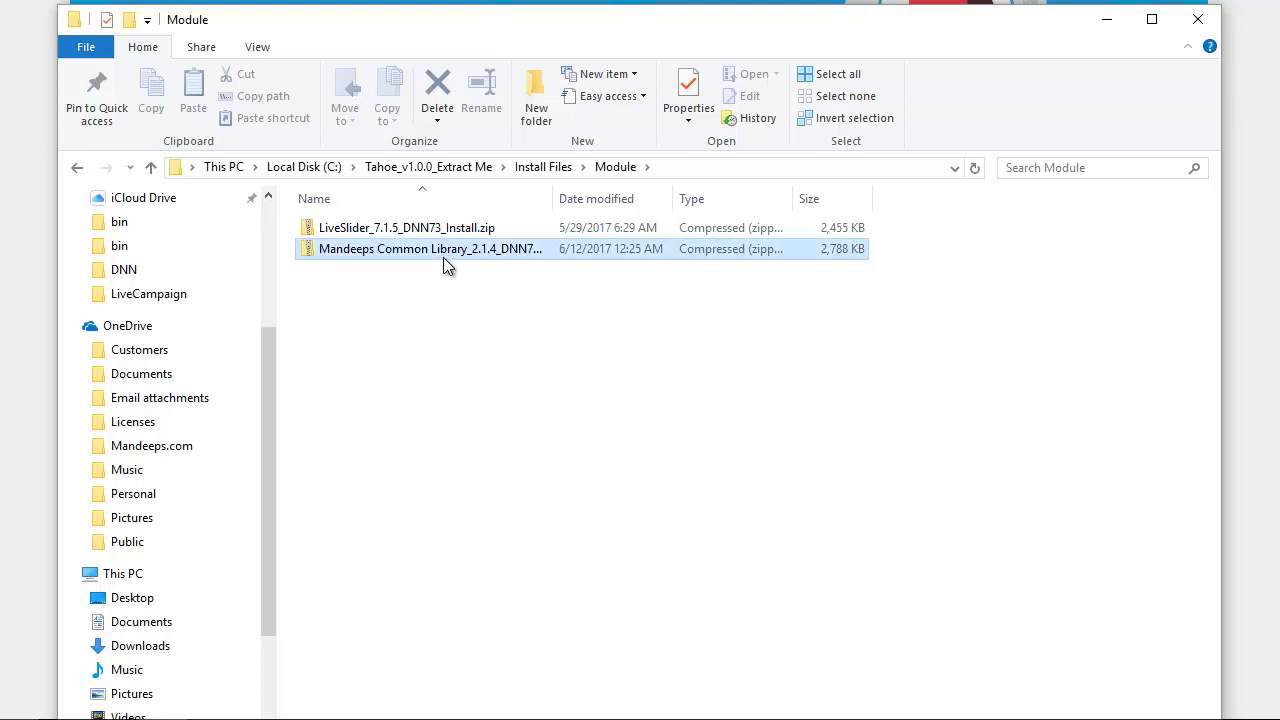
pyautogui.click(463, 321)
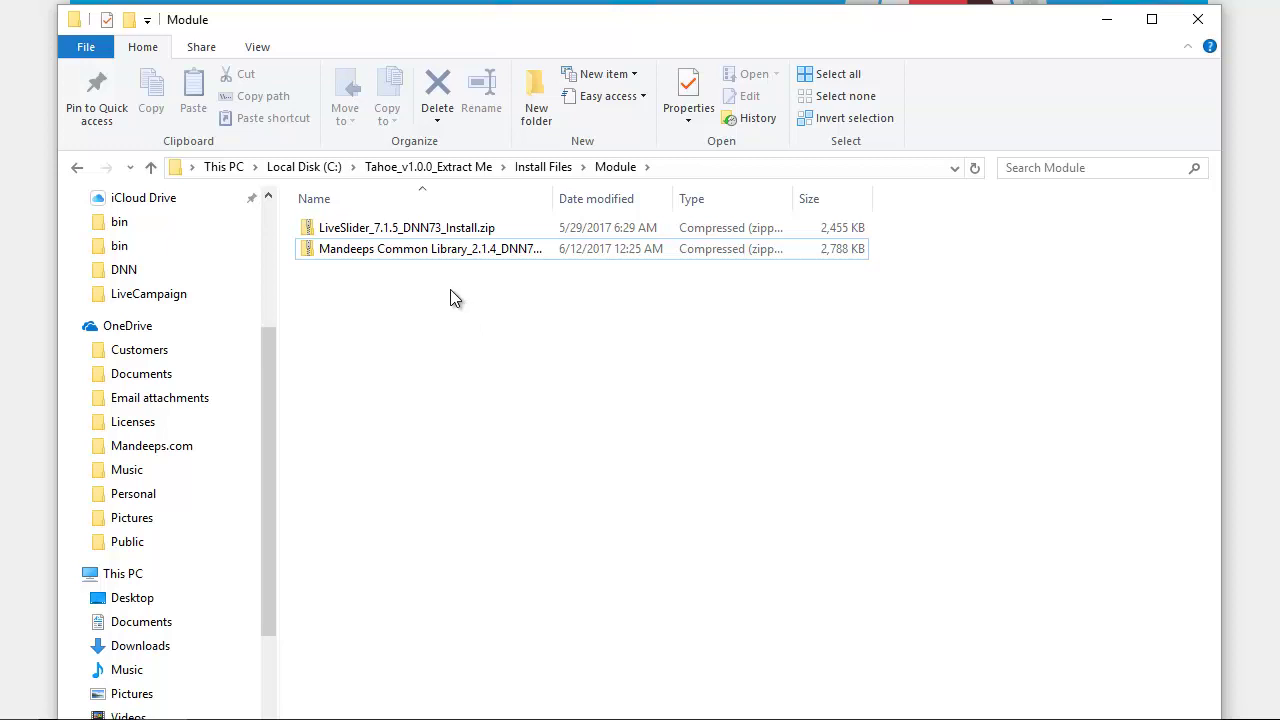
pyautogui.click(400, 228)
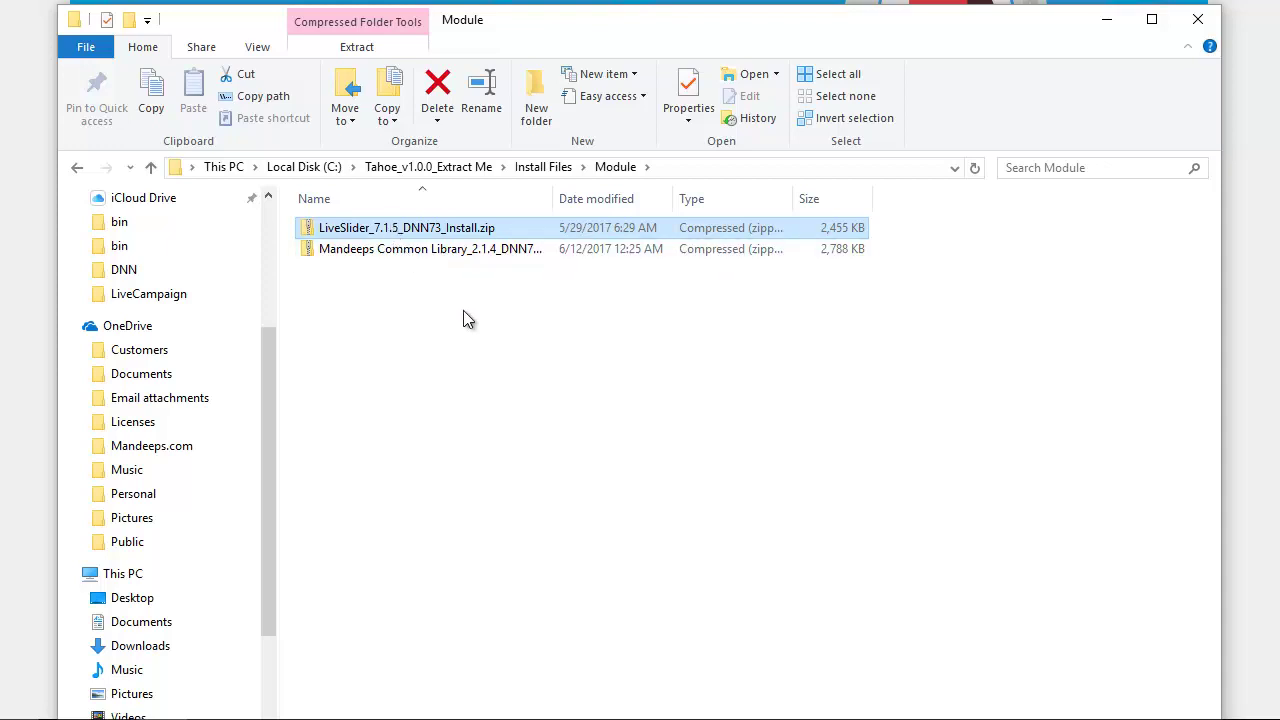
# Step: Switch to the DNN site in the browser and open Settings > Extensions
pyautogui.click(424, 250)
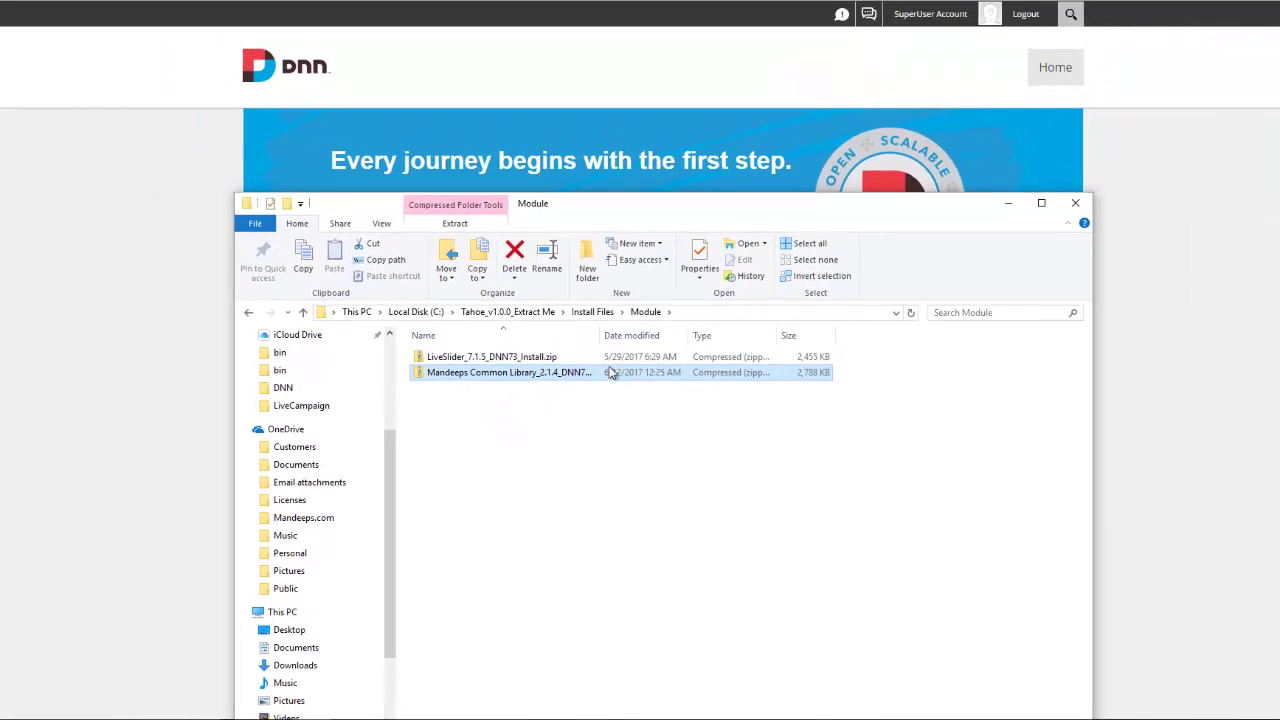
pyautogui.click(1110, 390)
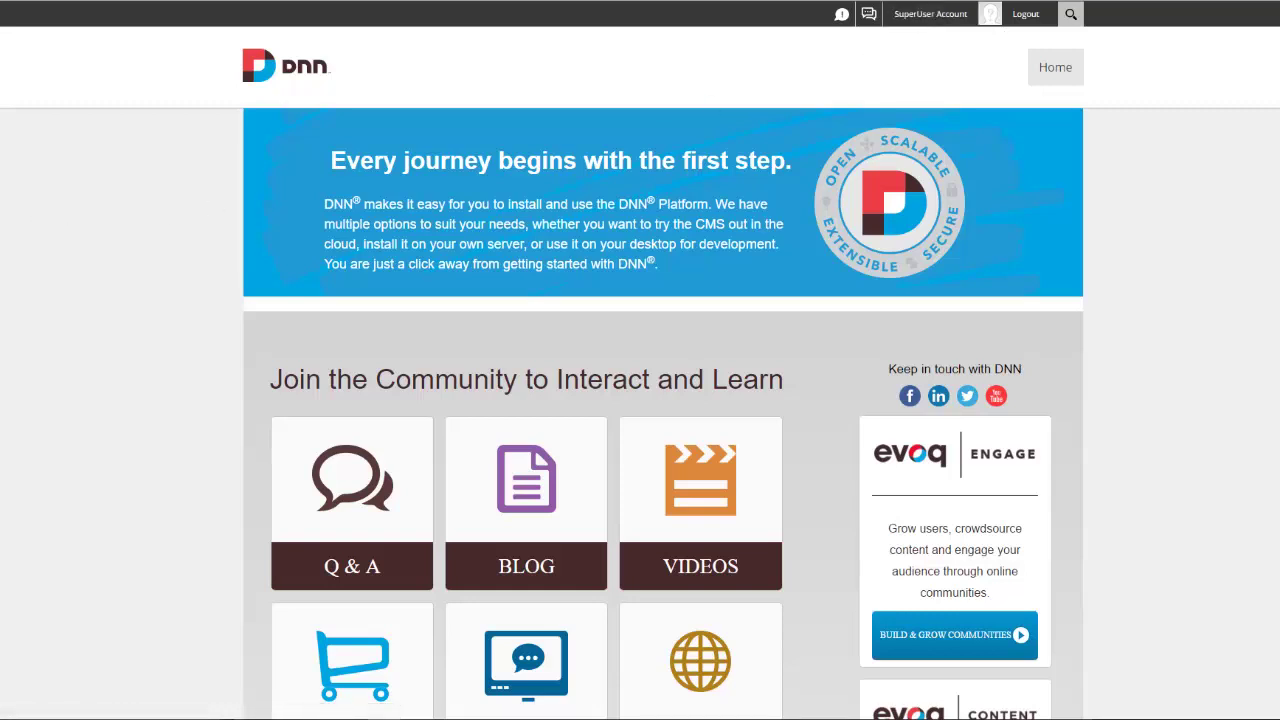
pyautogui.click(120, 245)
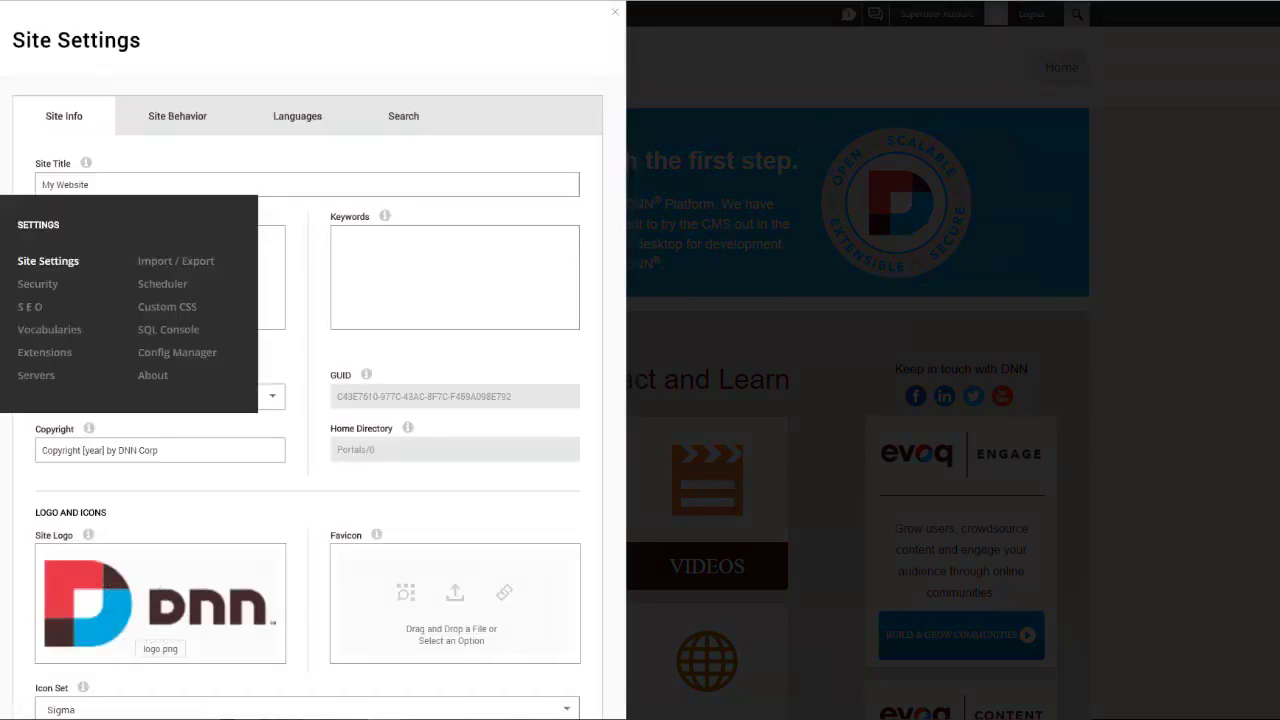
pyautogui.click(50, 351)
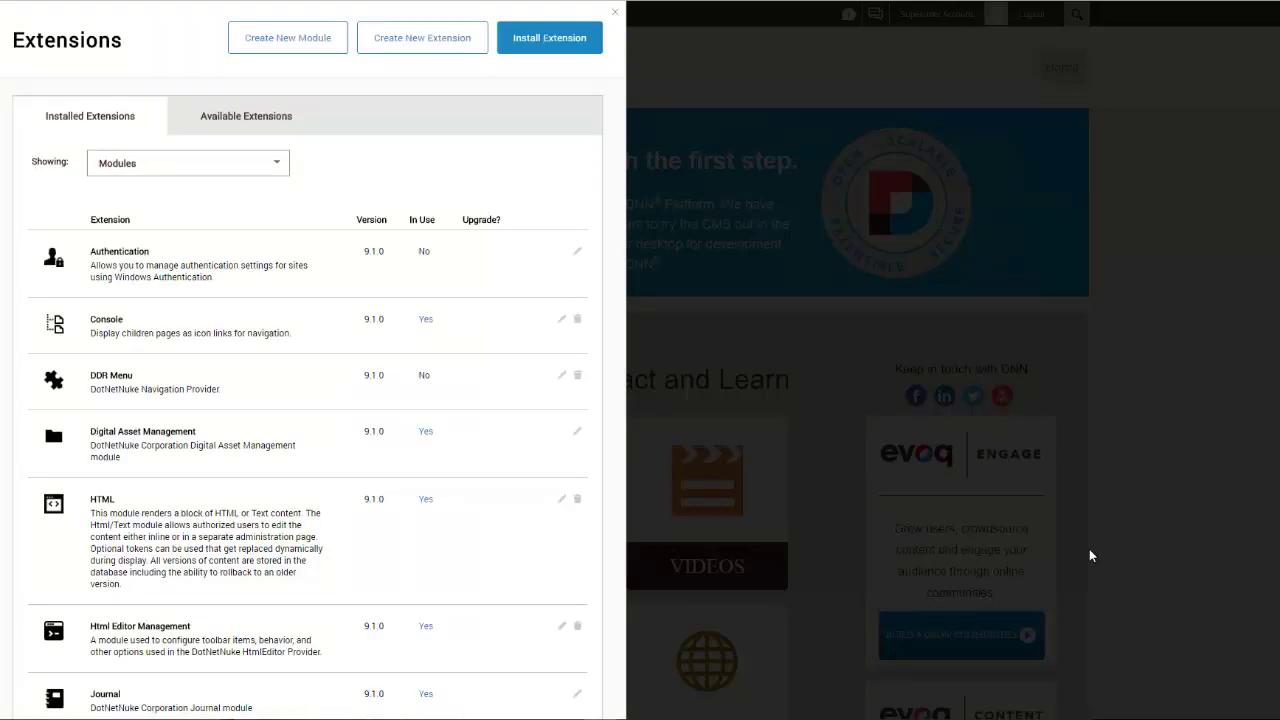
# Step: Start Install Extension and upload the Mandeeps Common Library zip from Install Files > Module
pyautogui.click(547, 45)
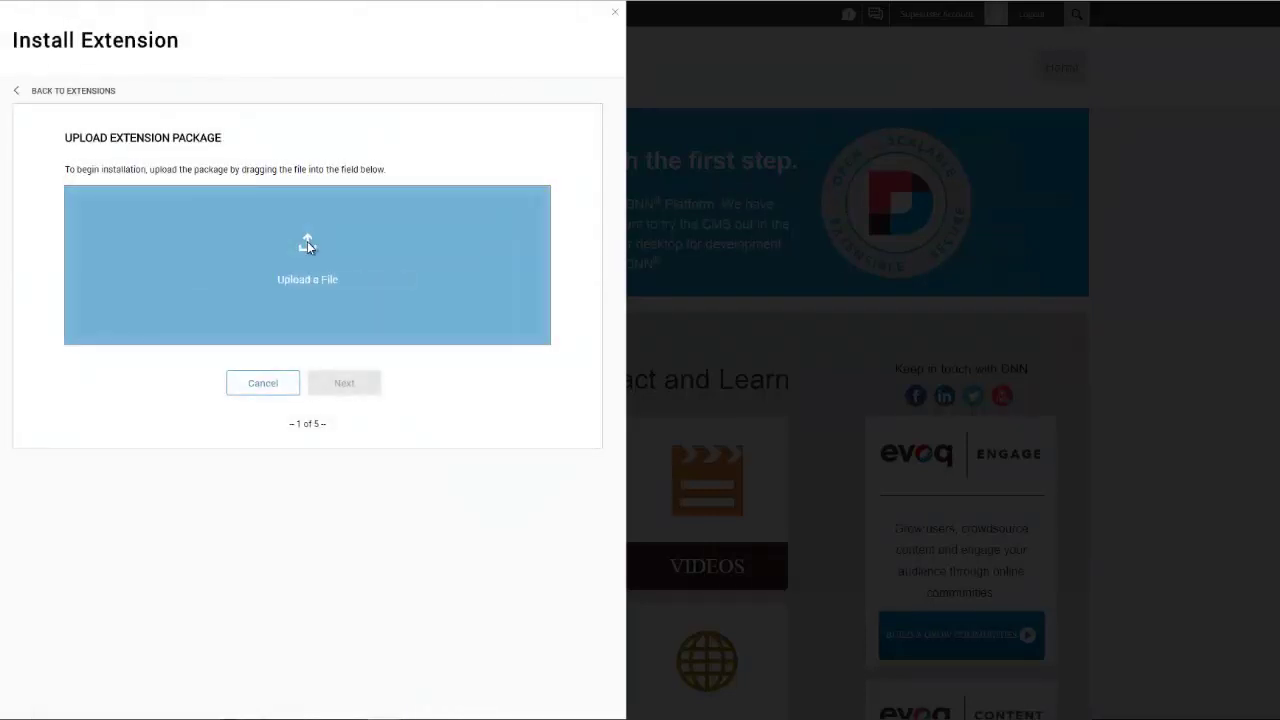
pyautogui.click(307, 245)
pyautogui.click(208, 2)
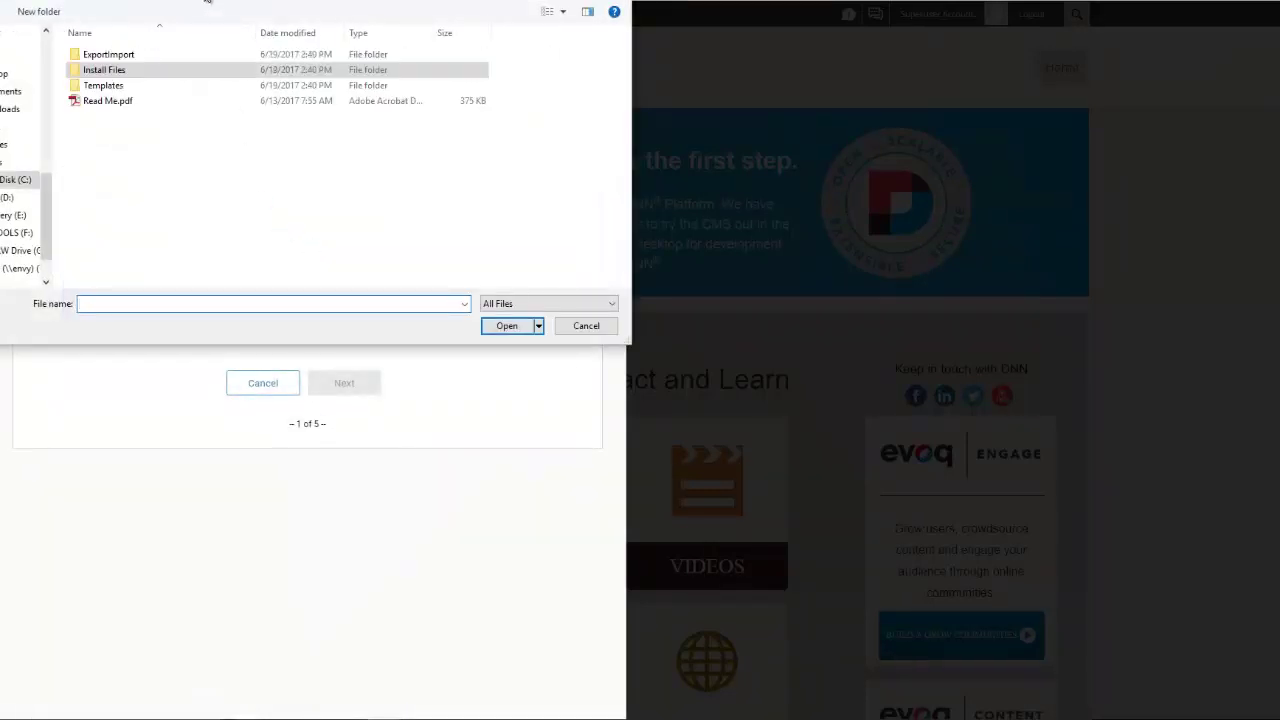
pyautogui.doubleClick(118, 74)
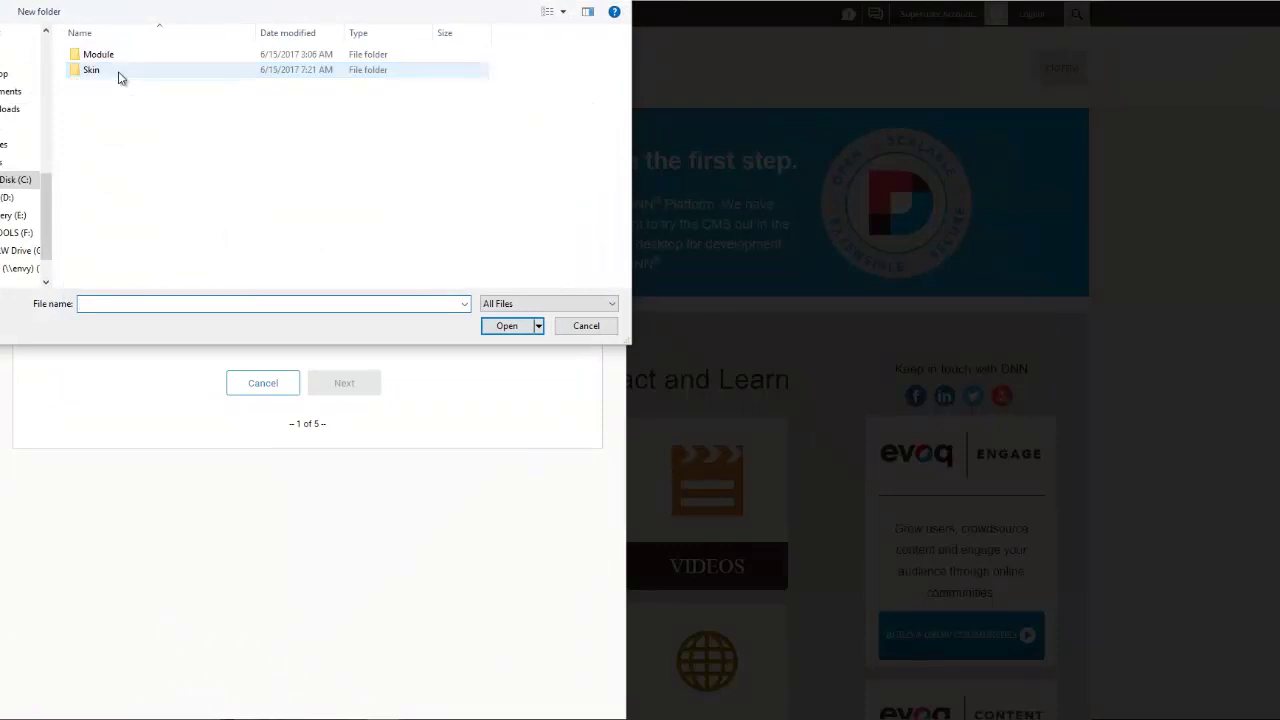
pyautogui.doubleClick(105, 72)
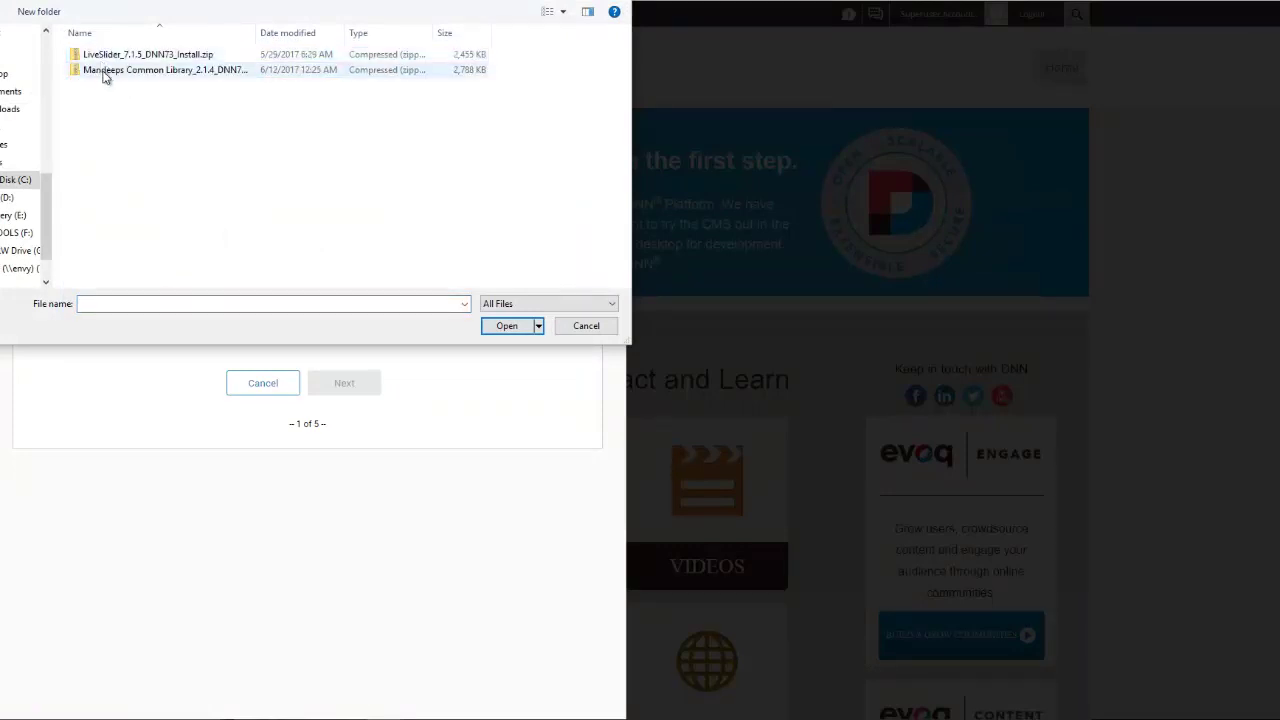
pyautogui.doubleClick(105, 72)
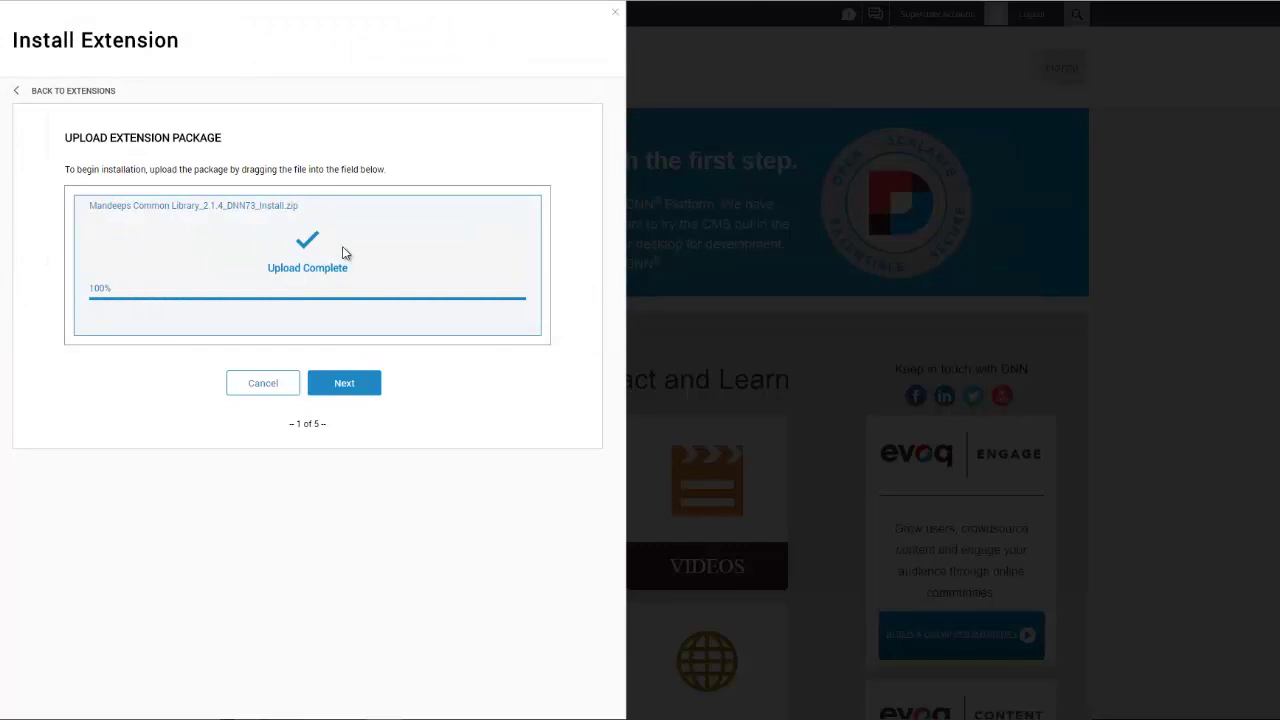
# Step: Step through package info and release notes, accept the license, install, and finish with Done
pyautogui.click(366, 385)
pyautogui.scroll(-2, 366, 512)
pyautogui.click(340, 626)
pyautogui.click(343, 432)
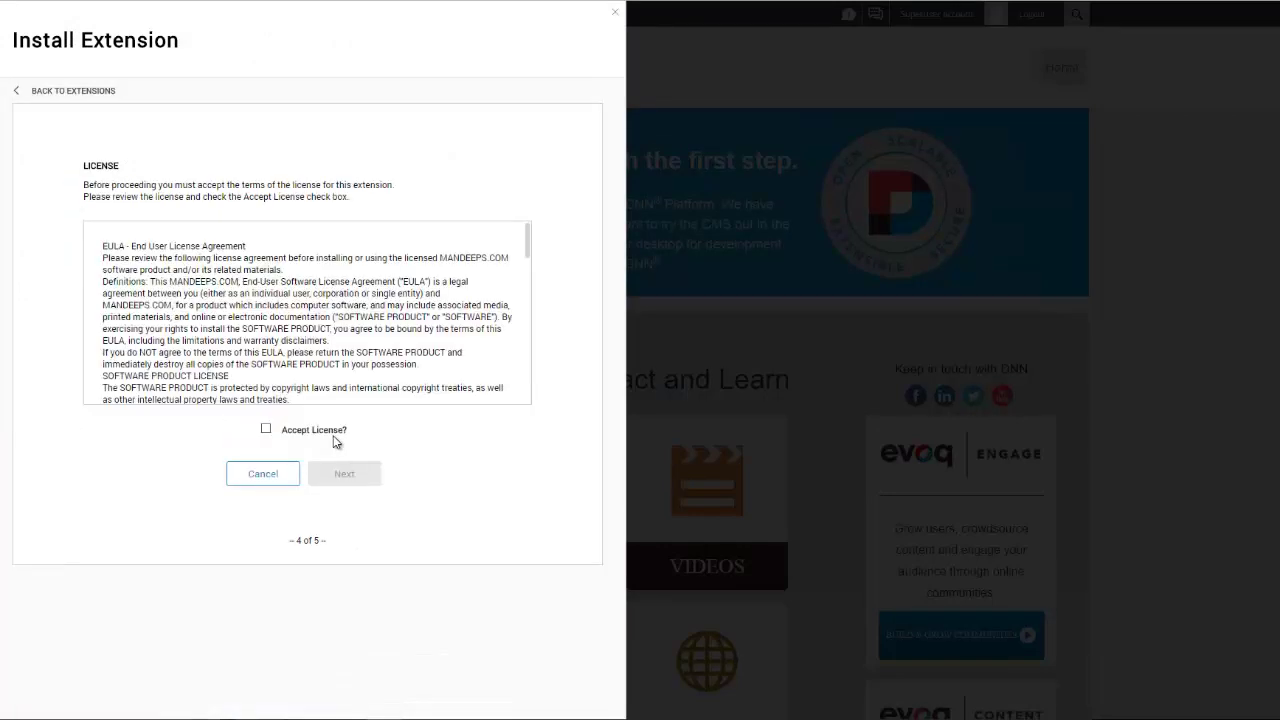
pyautogui.click(314, 431)
pyautogui.click(344, 473)
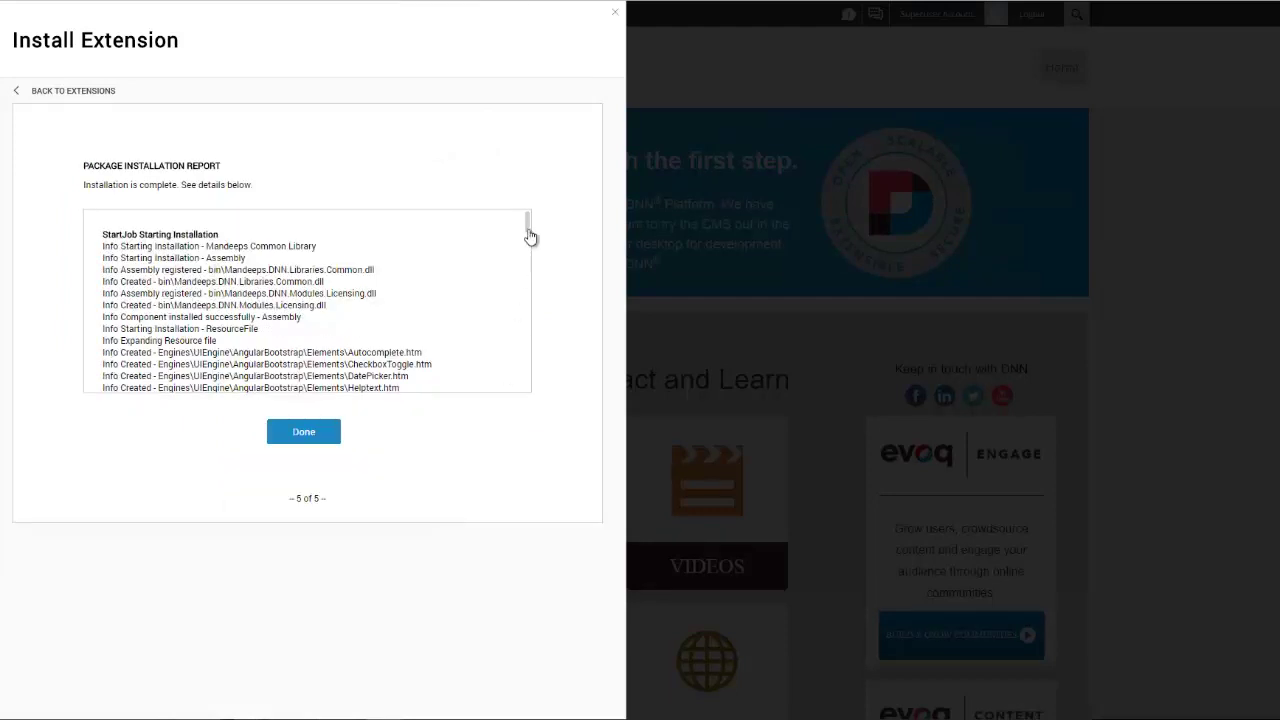
pyautogui.moveTo(530, 236); pyautogui.dragTo(529, 398)
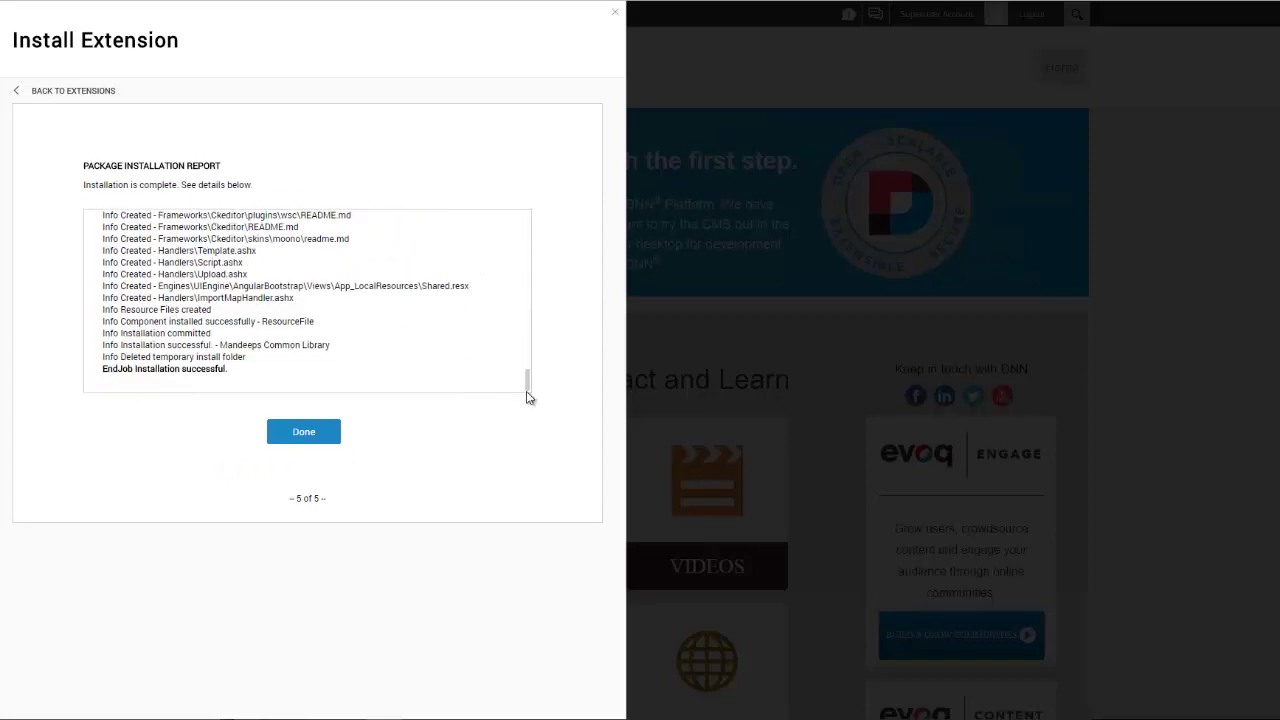
pyautogui.moveTo(232, 373); pyautogui.dragTo(103, 380)
pyautogui.click(105, 445)
pyautogui.click(316, 438)
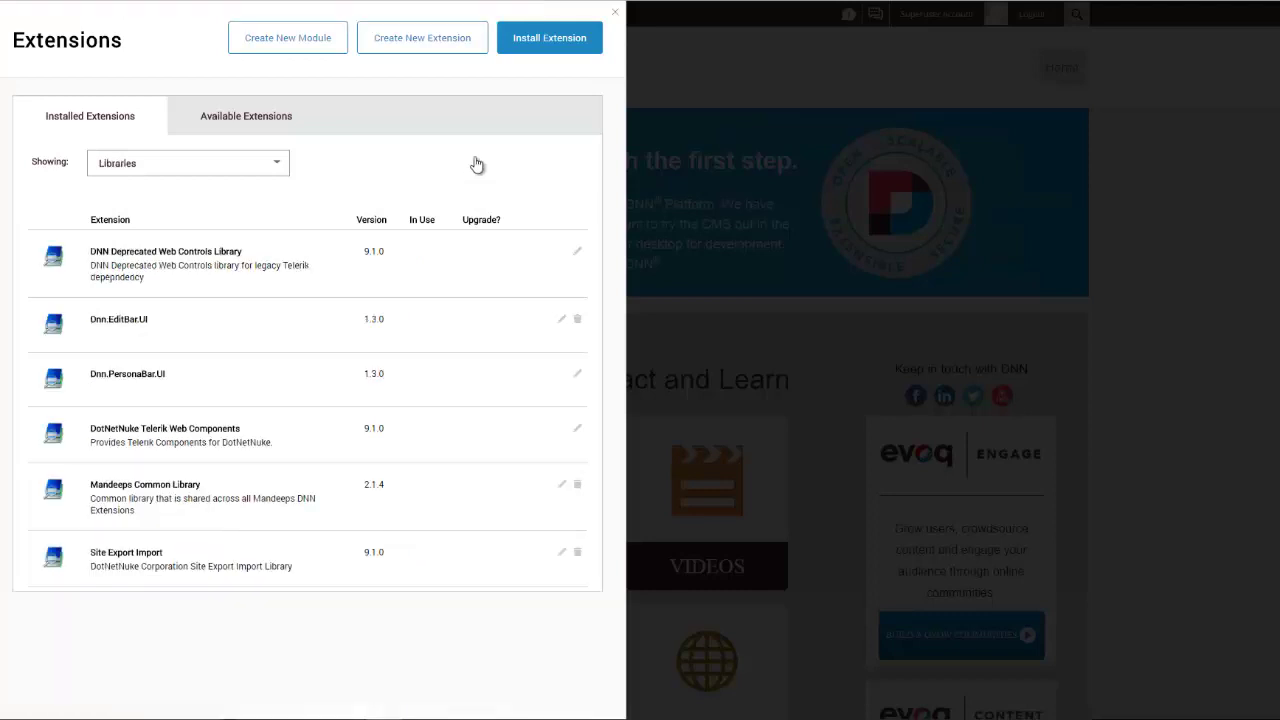
# Step: Start another Install Extension and upload Tahoe_1.0.0_DNN73_Install.zip from the Skin folder
pyautogui.click(528, 52)
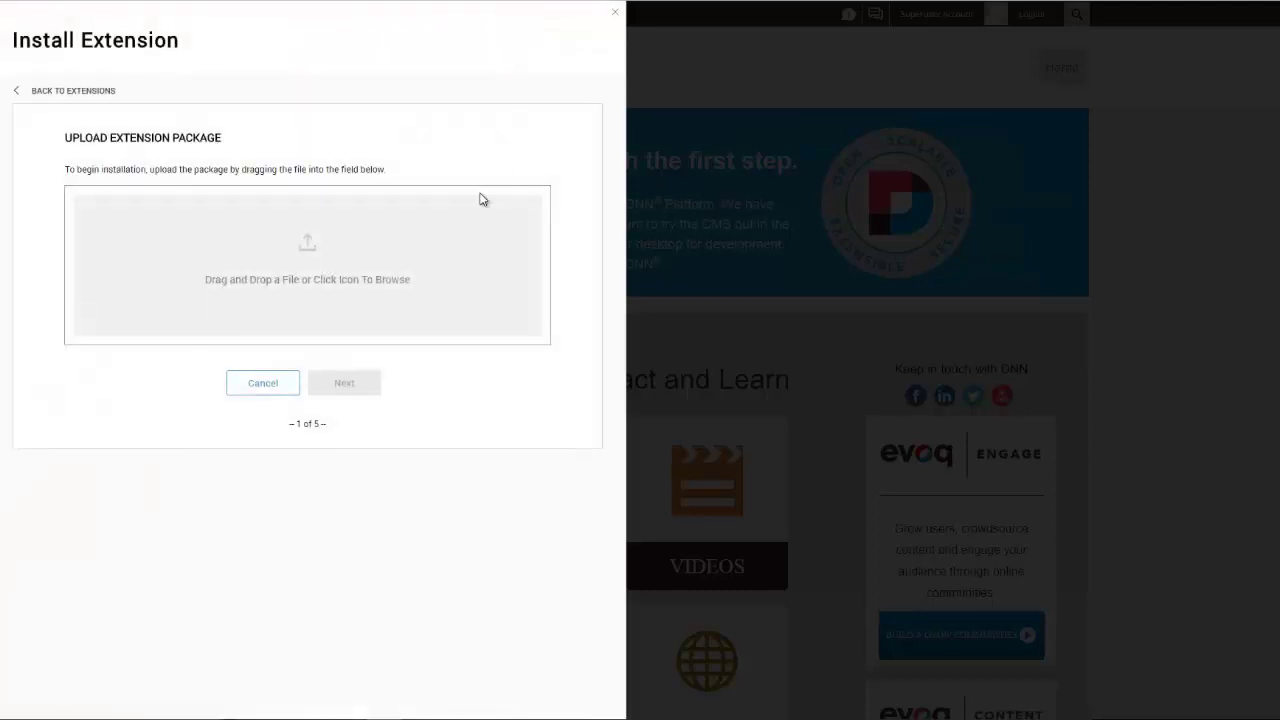
pyautogui.click(306, 247)
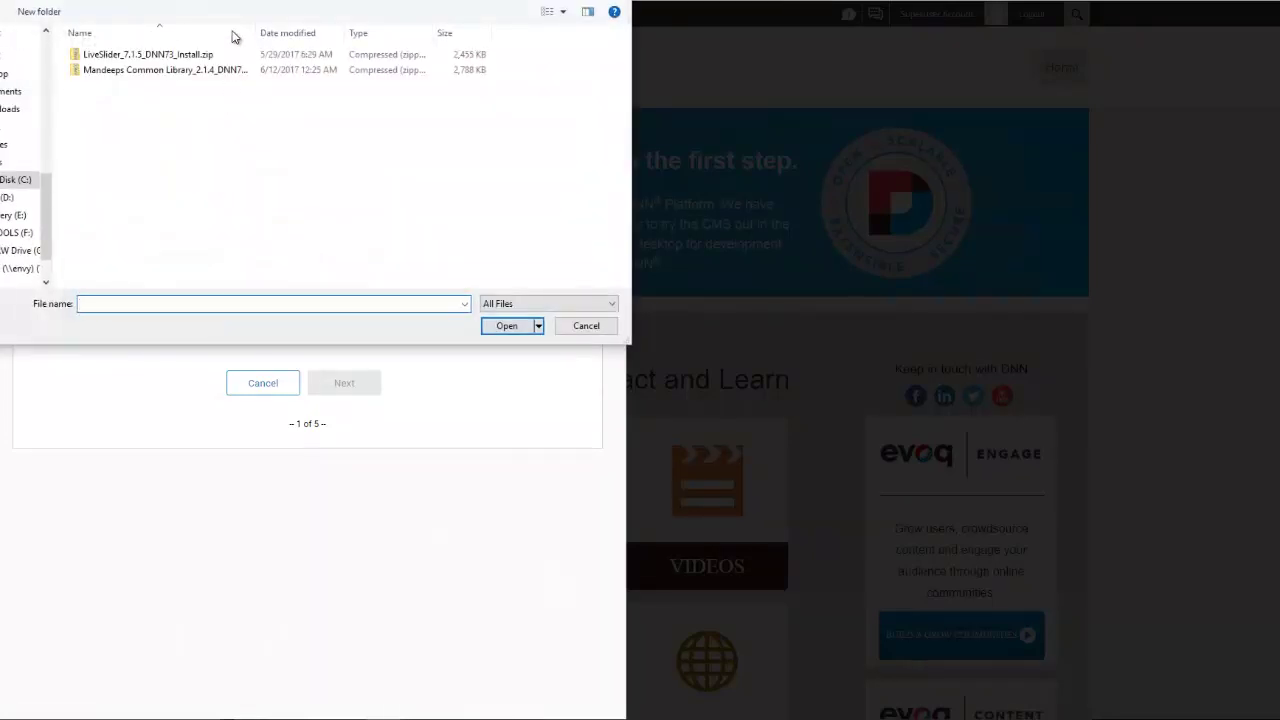
pyautogui.doubleClick(115, 70)
pyautogui.click(142, 58)
pyautogui.doubleClick(142, 56)
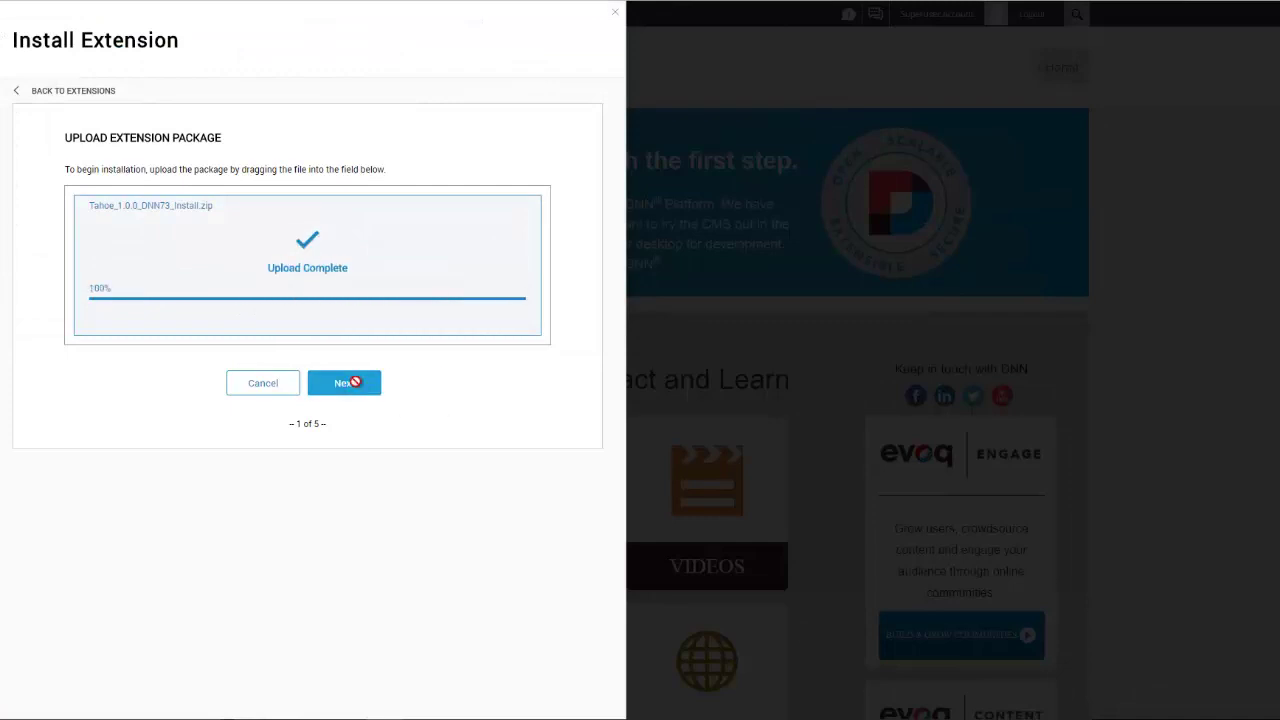
# Step: Step through the wizard, accept the license, and install until the report says installation successful
pyautogui.click(350, 383)
pyautogui.scroll(-1, 350, 561)
pyautogui.click(358, 625)
pyautogui.click(362, 431)
pyautogui.click(266, 429)
pyautogui.click(344, 474)
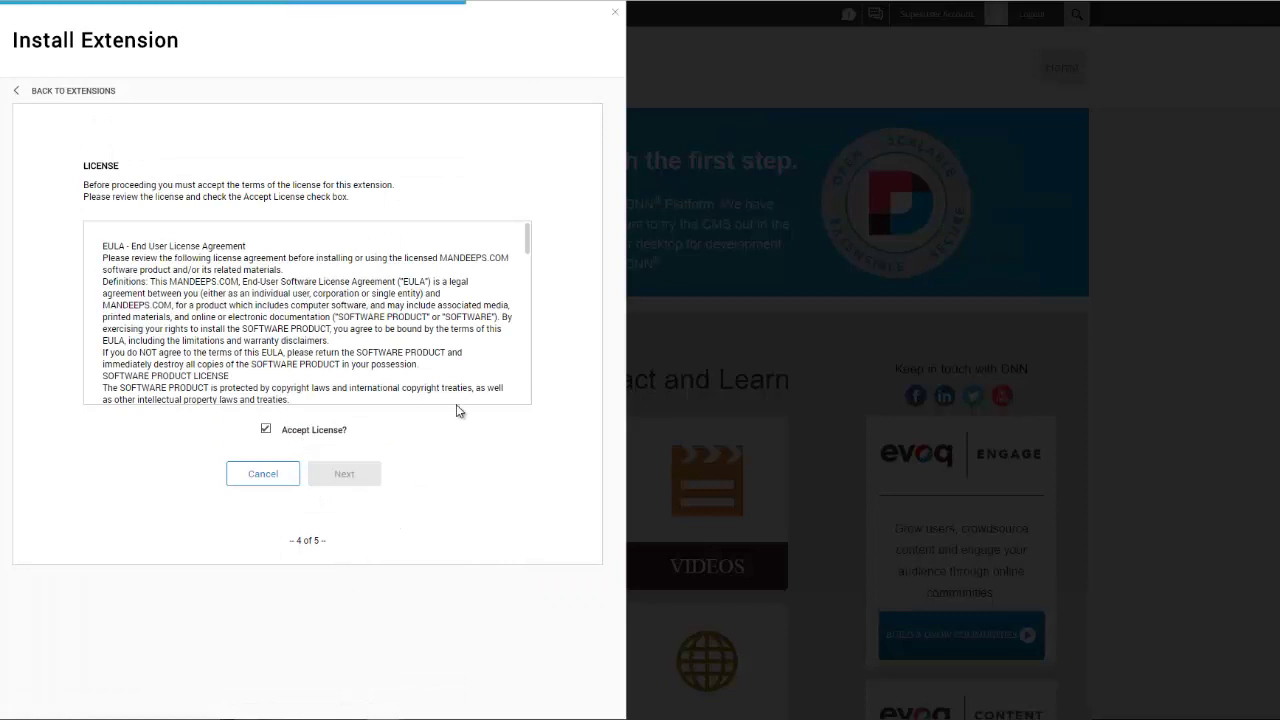
pyautogui.moveTo(527, 237); pyautogui.dragTo(526, 392)
pyautogui.moveTo(232, 369); pyautogui.dragTo(142, 370)
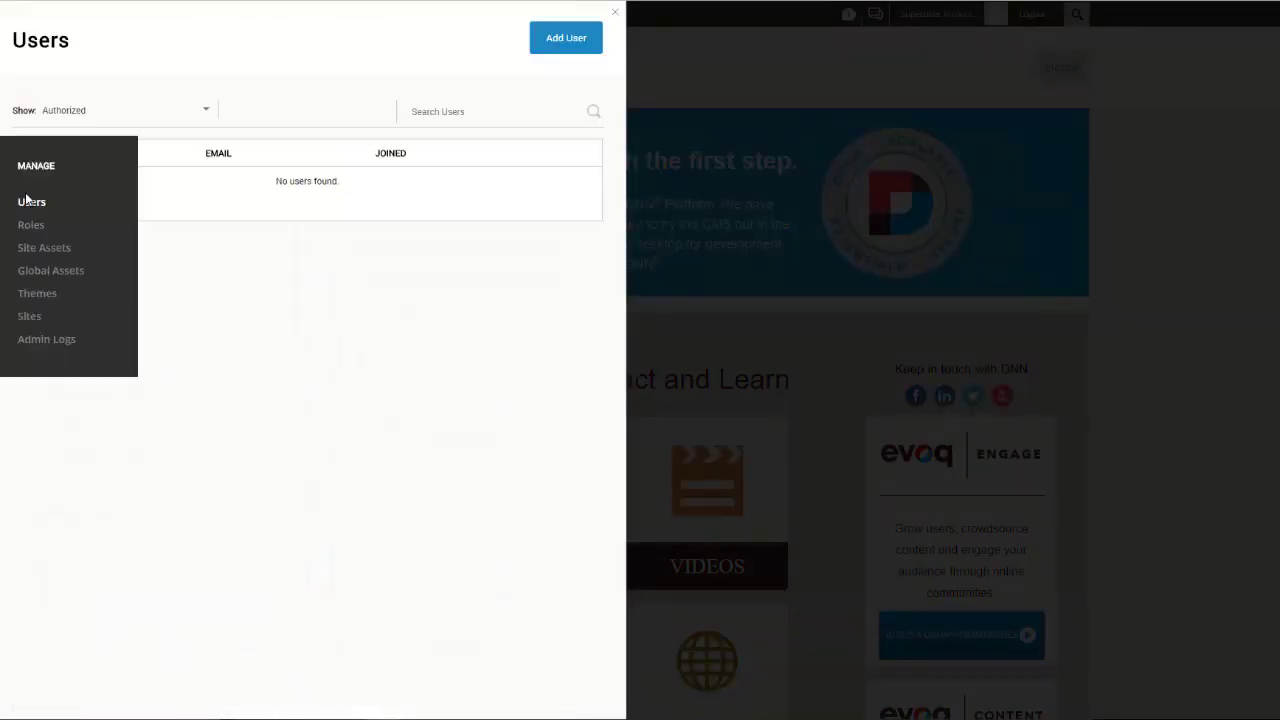
# Step: Open Manage > Themes to see Tahoe alongside the current Xcillion site theme
pyautogui.click(48, 298)
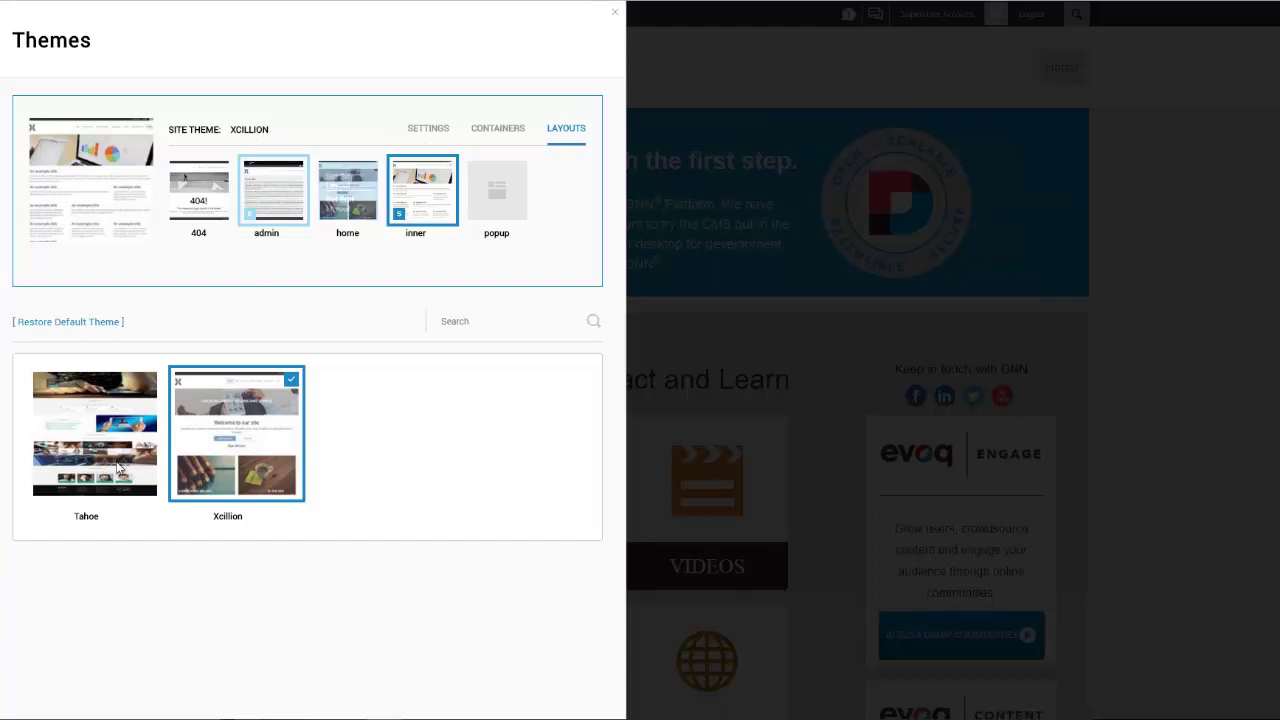
# Step: Look over the Tahoe thumbnail and close the Themes panel without applying it
pyautogui.moveTo(57, 400)
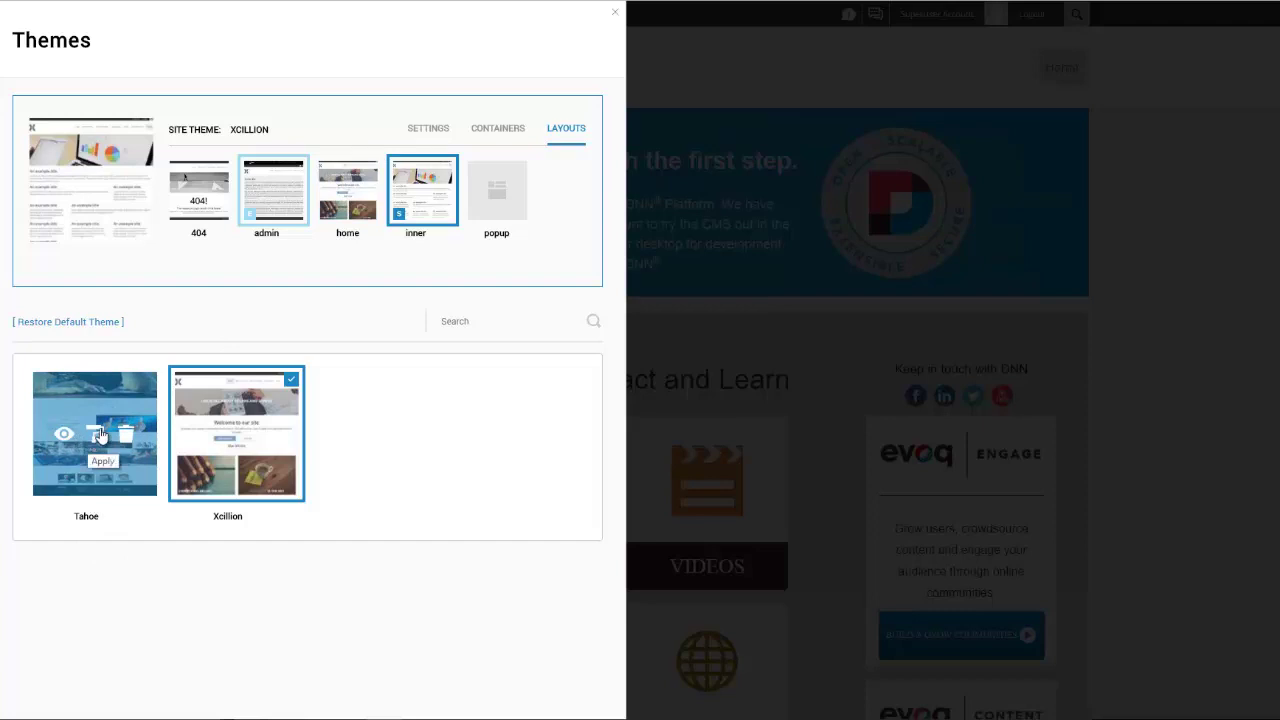
pyautogui.click(1143, 244)
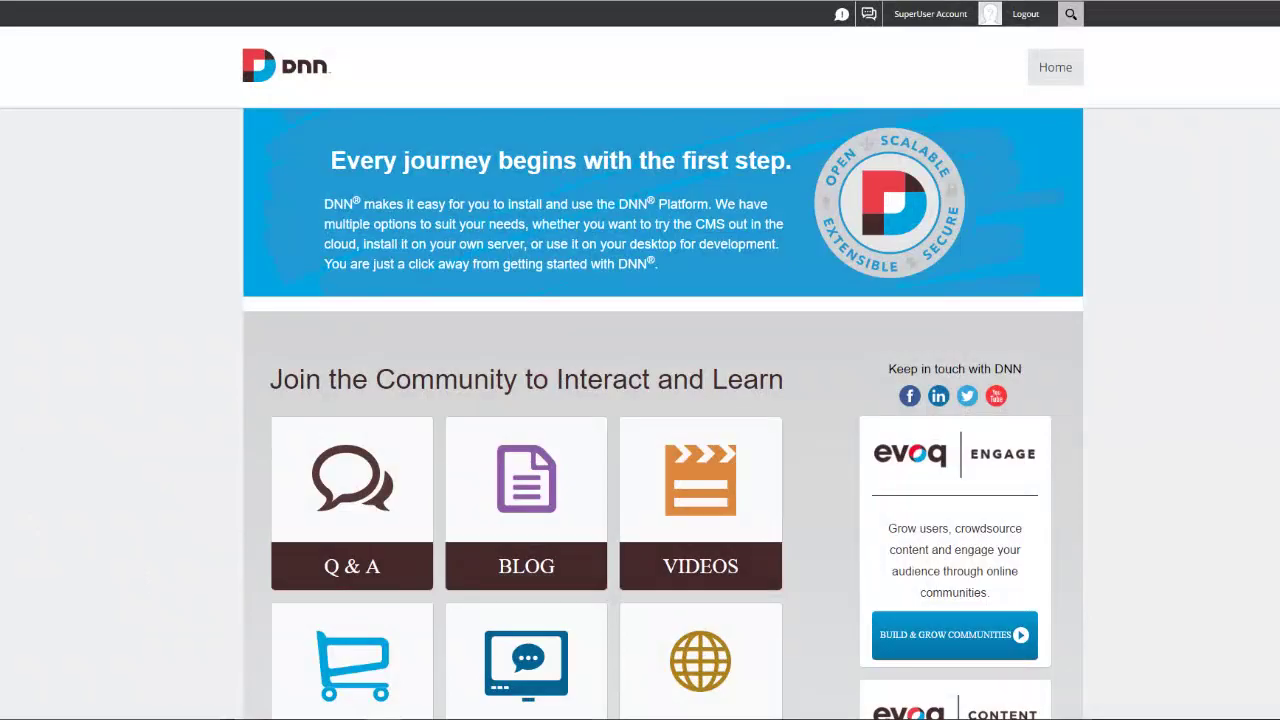
# Step: Add a new page named 'Sample' in the Pages manager and drag it into the page tree
pyautogui.click(60, 140)
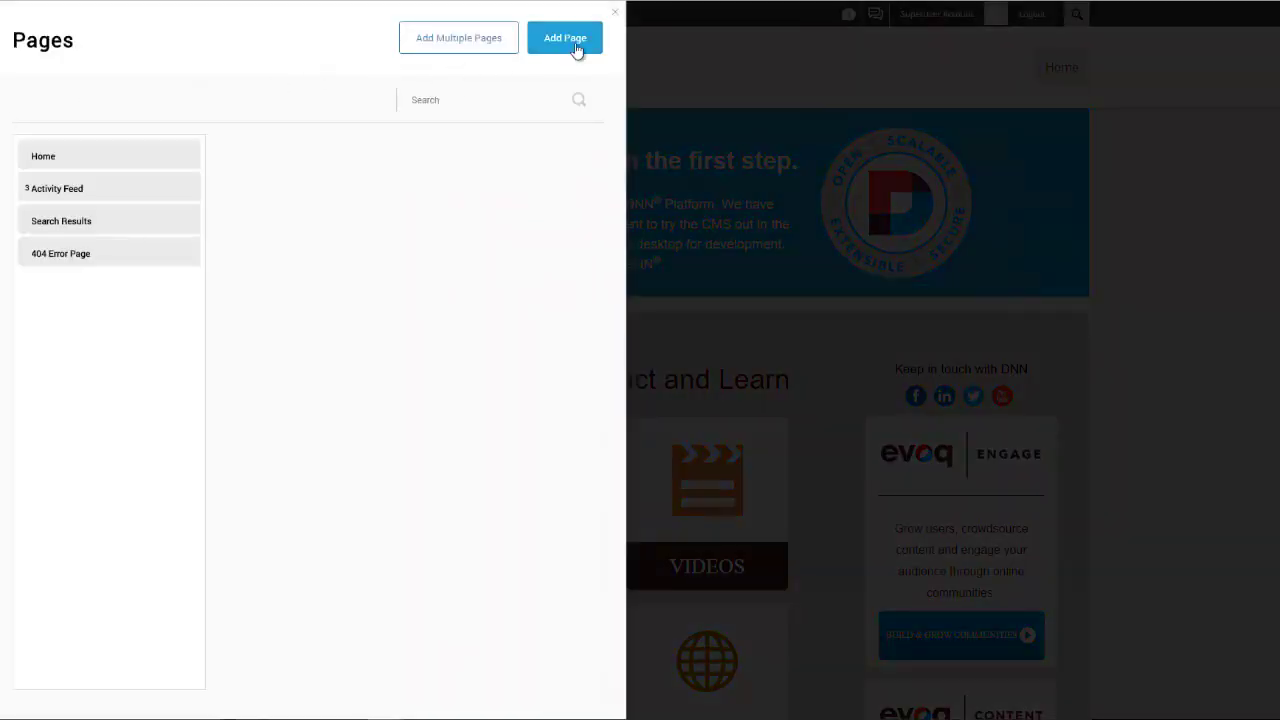
pyautogui.click(566, 40)
pyautogui.click(186, 291)
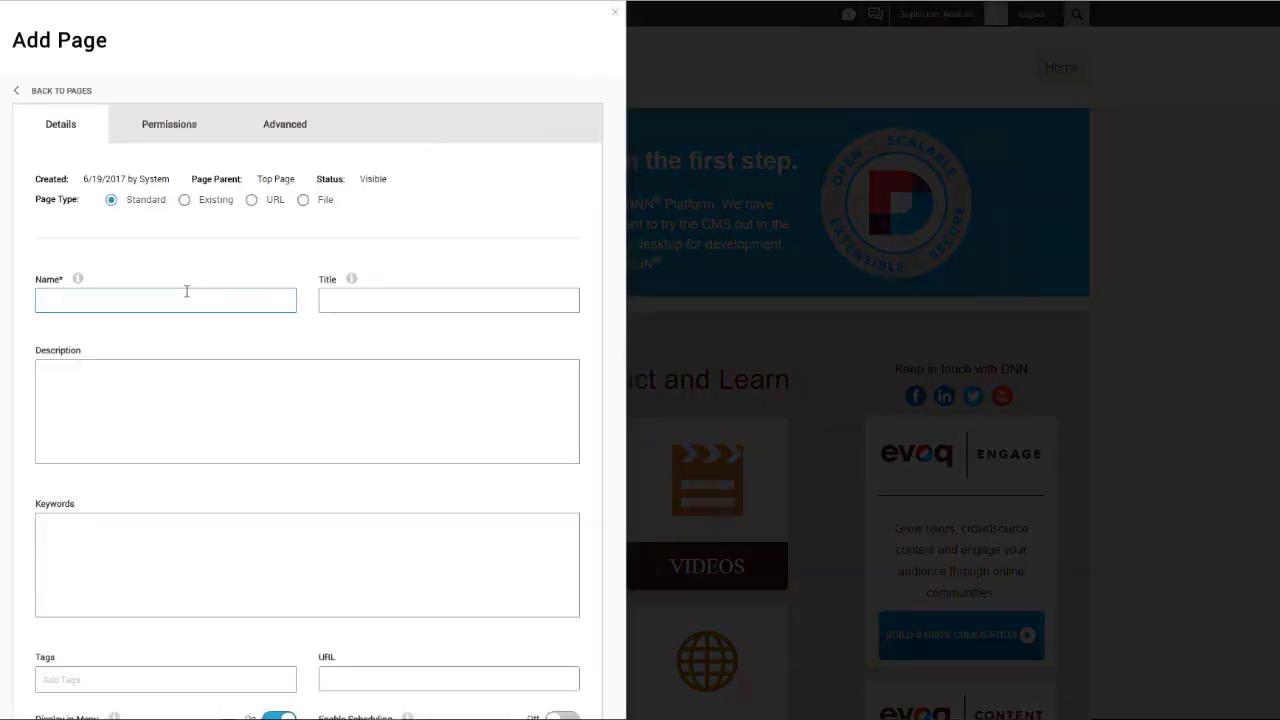
pyautogui.write('Sample')
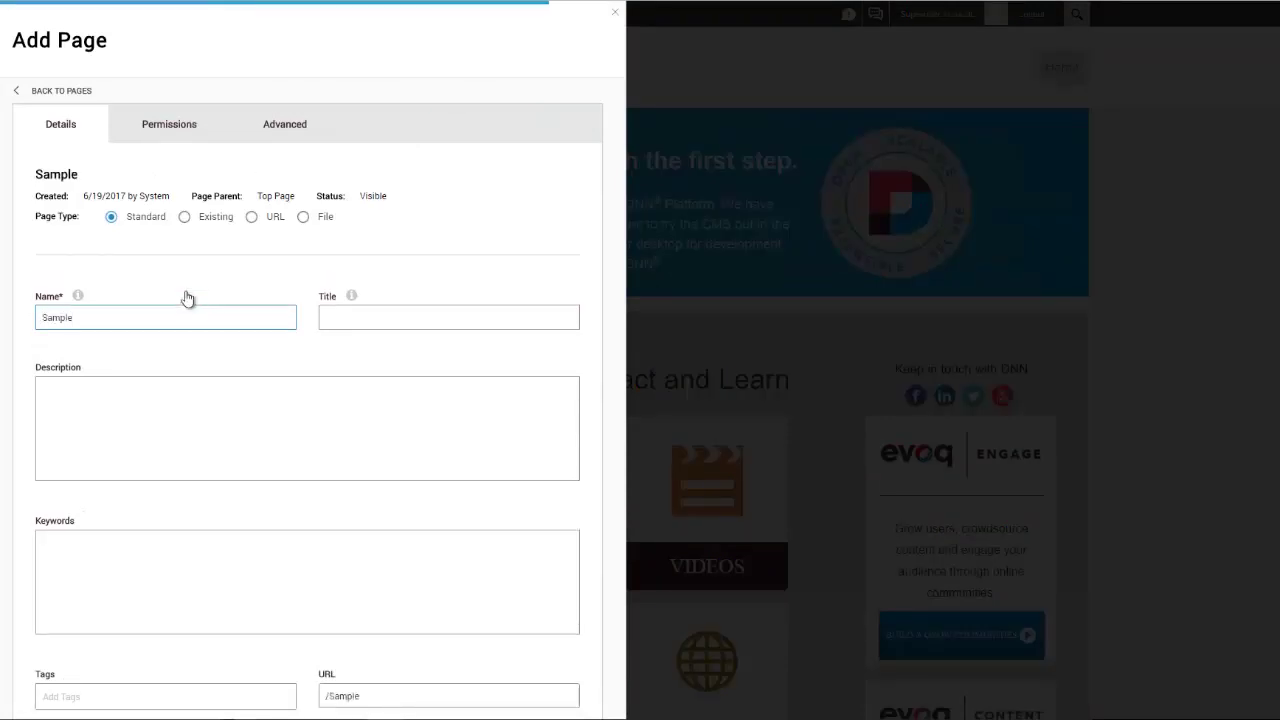
pyautogui.scroll(-3, 170, 300)
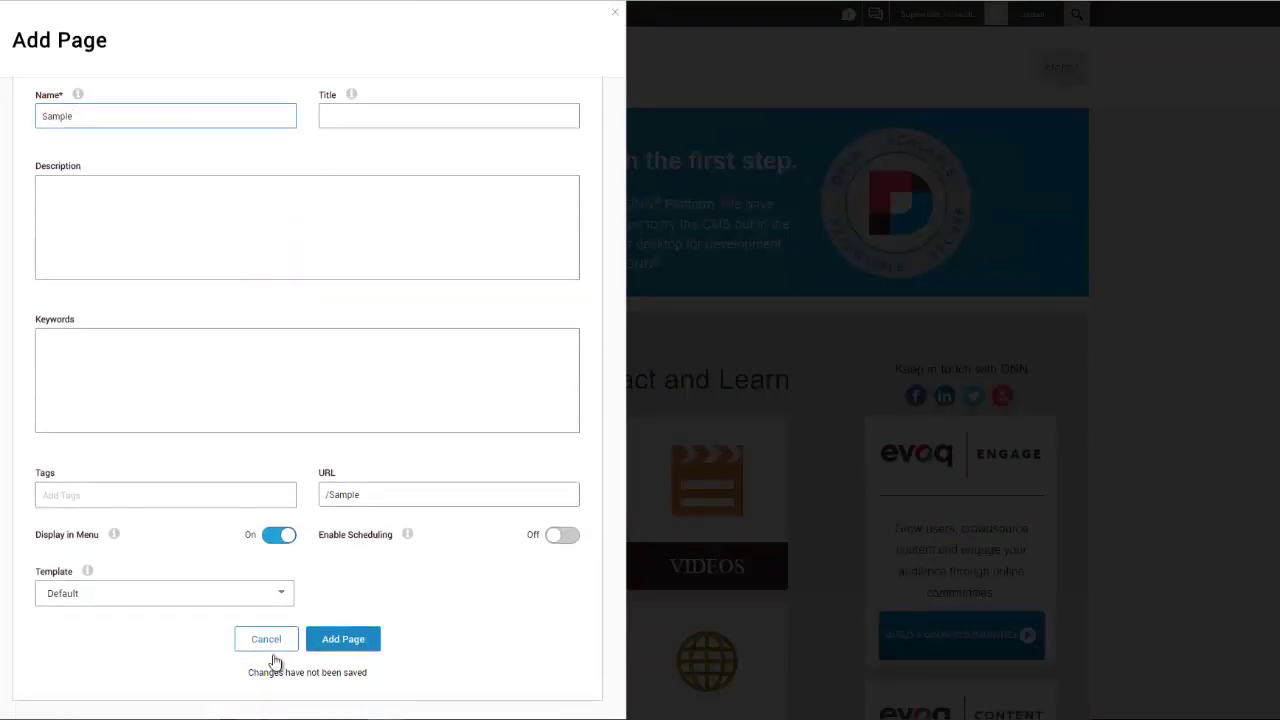
pyautogui.click(340, 645)
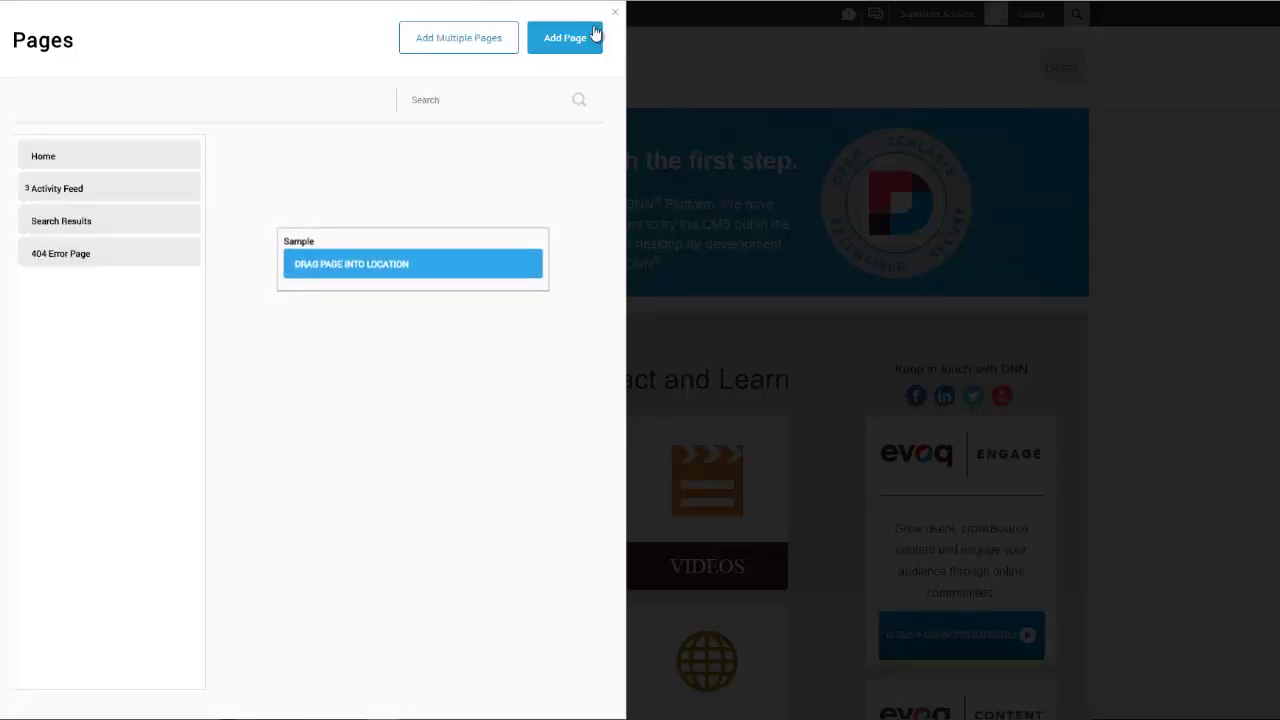
pyautogui.moveTo(285, 270); pyautogui.dragTo(109, 357)
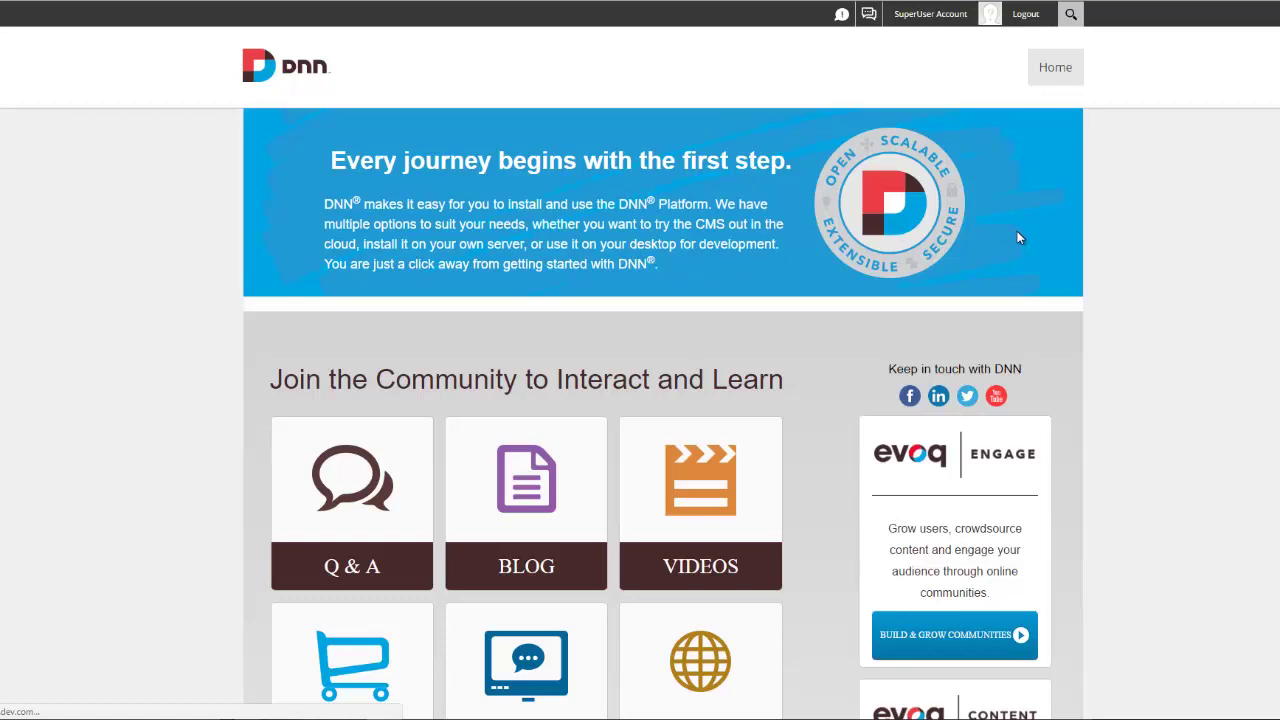
# Step: Delete the default module from the Sample page and confirm the removal
pyautogui.scroll(-2, 1120, 430)
pyautogui.scroll(2, 1125, 440)
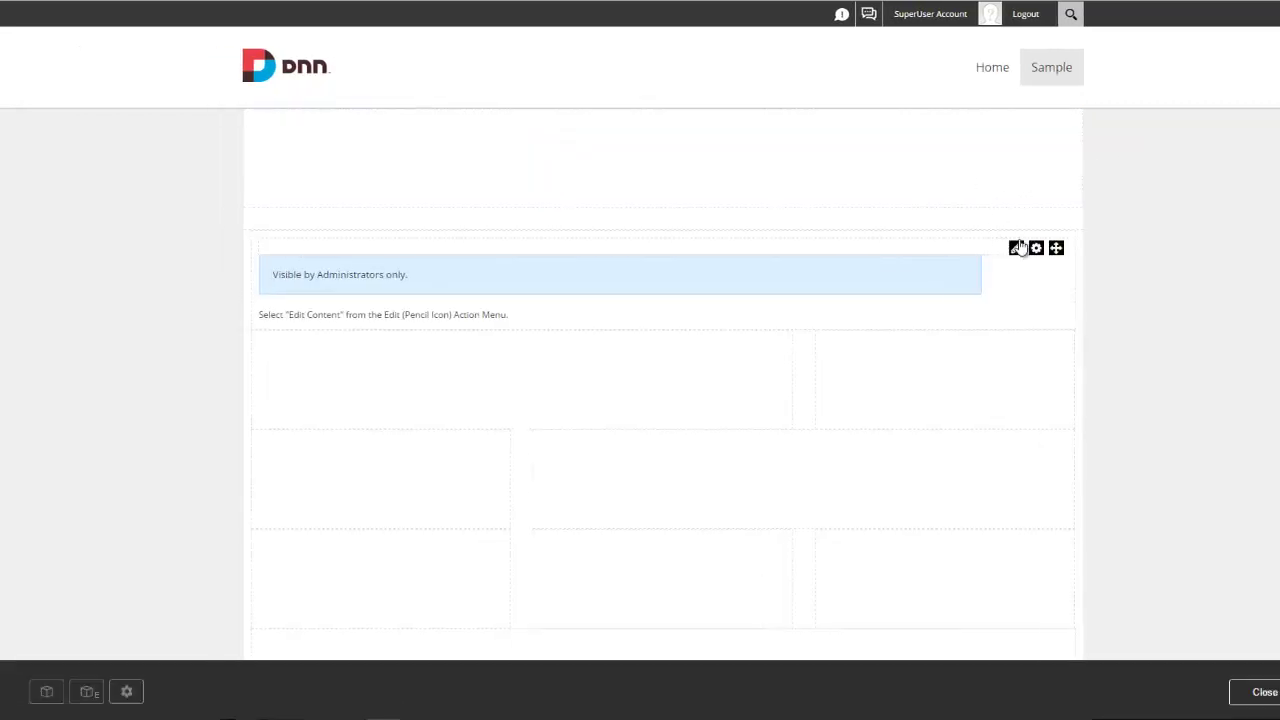
pyautogui.moveTo(1036, 250)
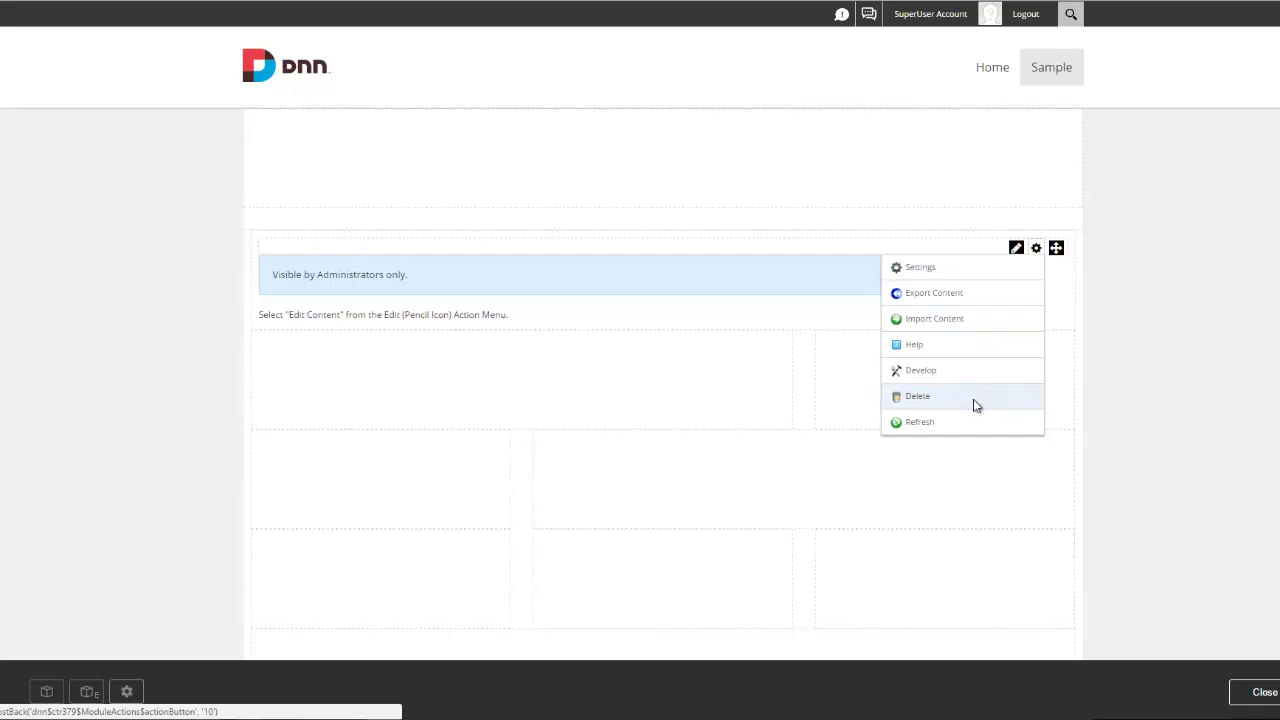
pyautogui.click(976, 405)
pyautogui.click(576, 403)
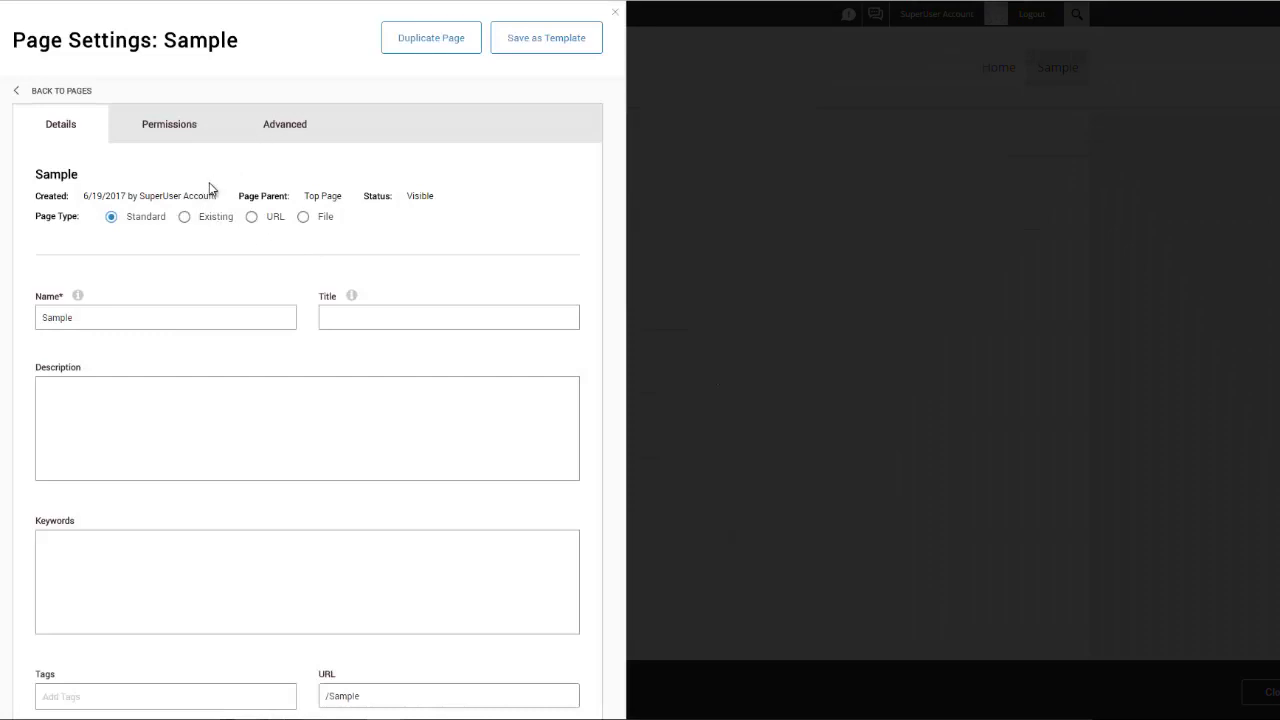
# Step: Give Sample the Tahoe theme, home layout and title_h1 container, save, and close the page manager
pyautogui.scroll(-3, 210, 185)
pyautogui.scroll(3, 240, 178)
pyautogui.click(297, 137)
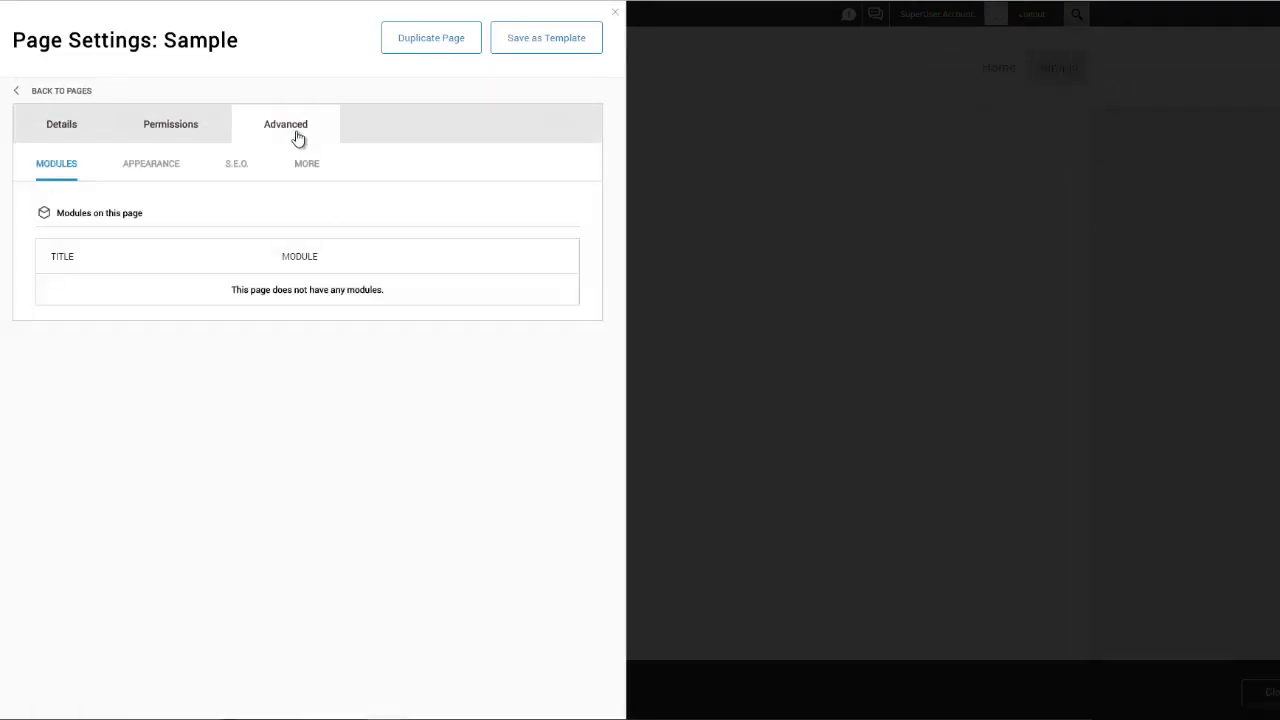
pyautogui.click(165, 169)
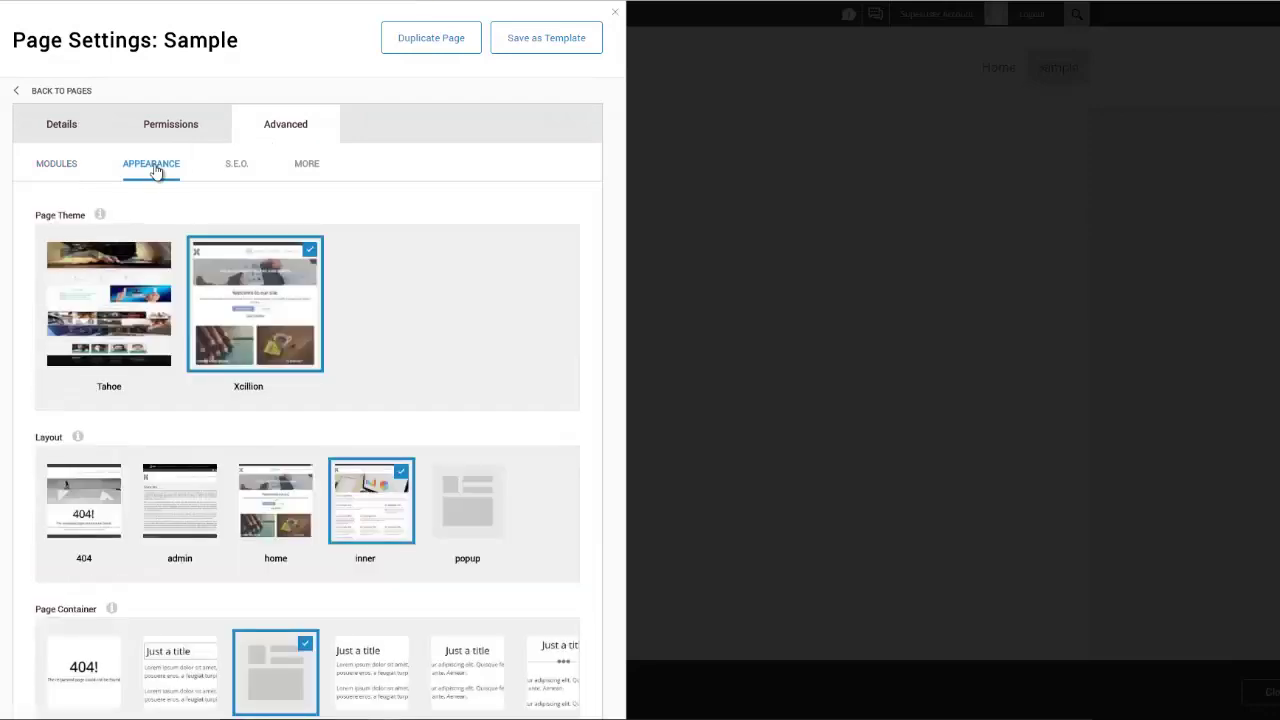
pyautogui.click(106, 318)
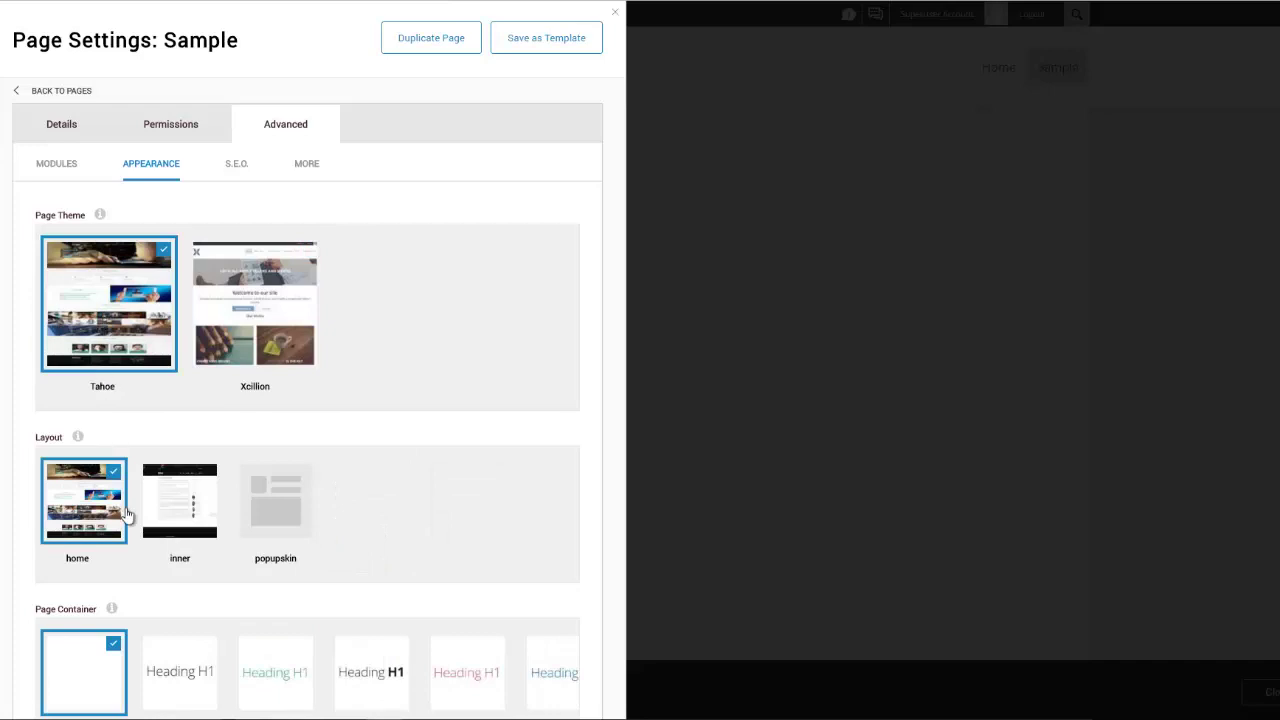
pyautogui.scroll(-3, 83, 553)
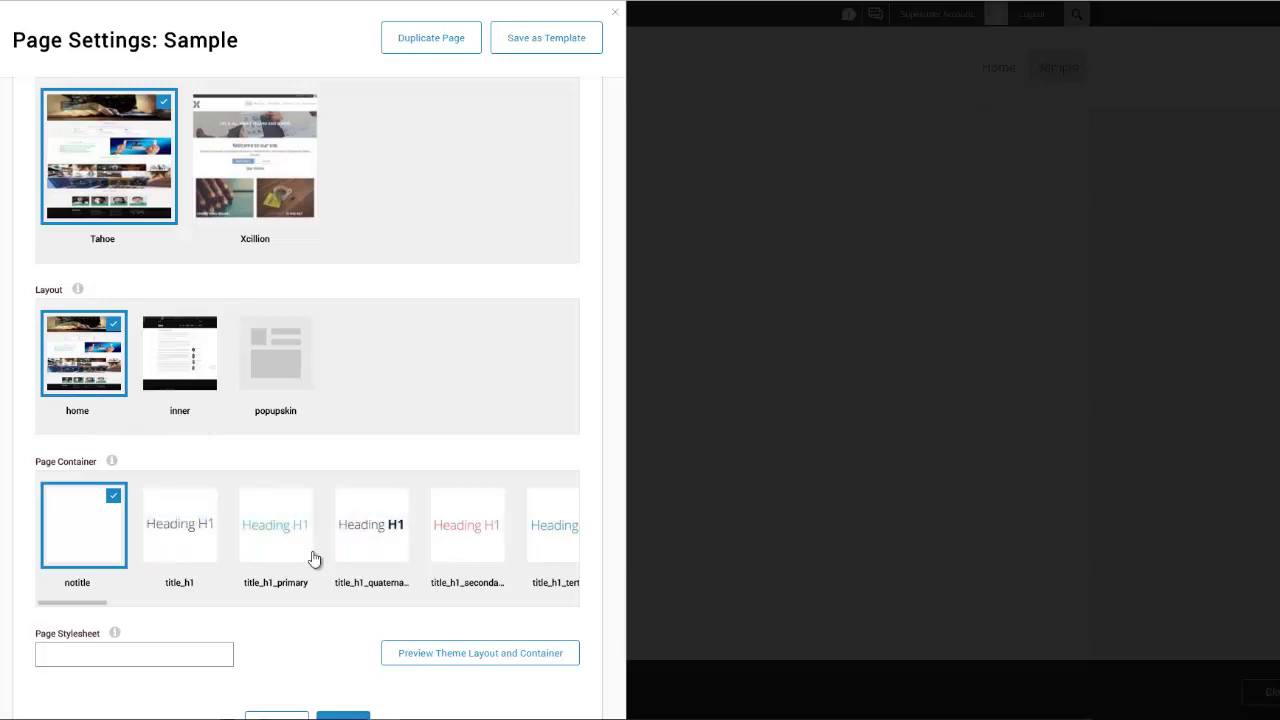
pyautogui.click(180, 540)
pyautogui.scroll(-1, 185, 478)
pyautogui.click(342, 651)
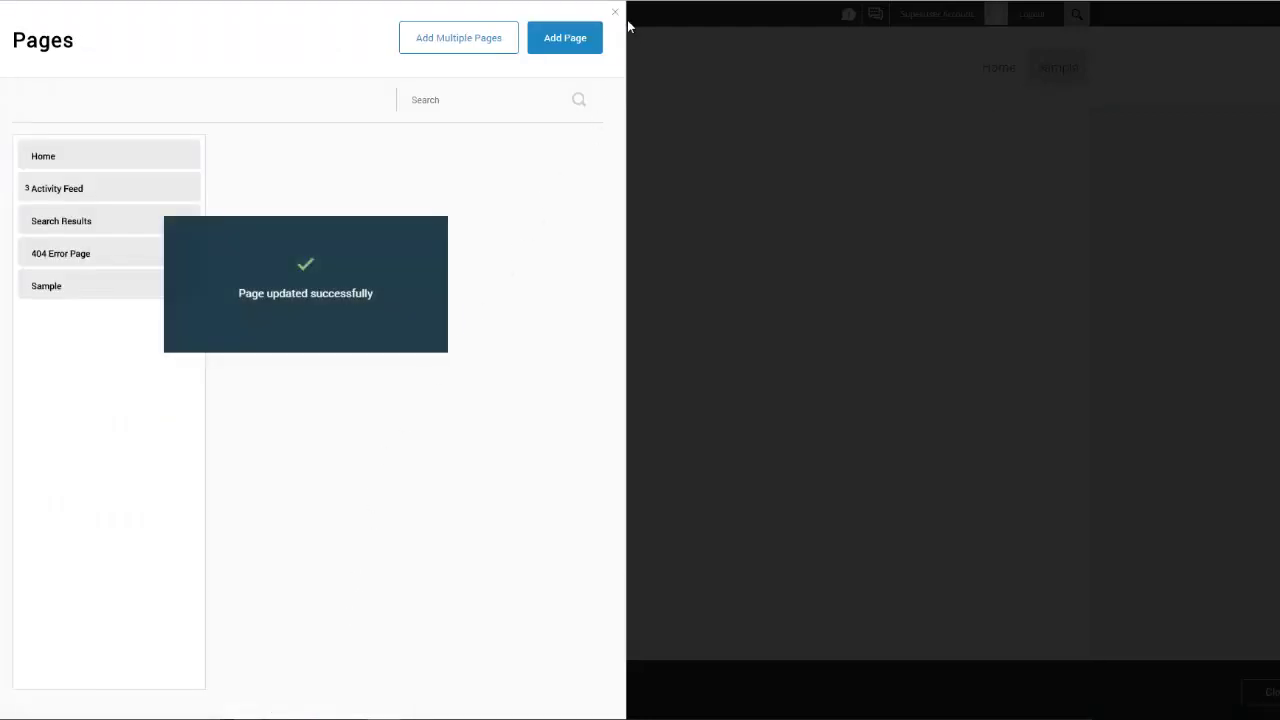
pyautogui.click(616, 15)
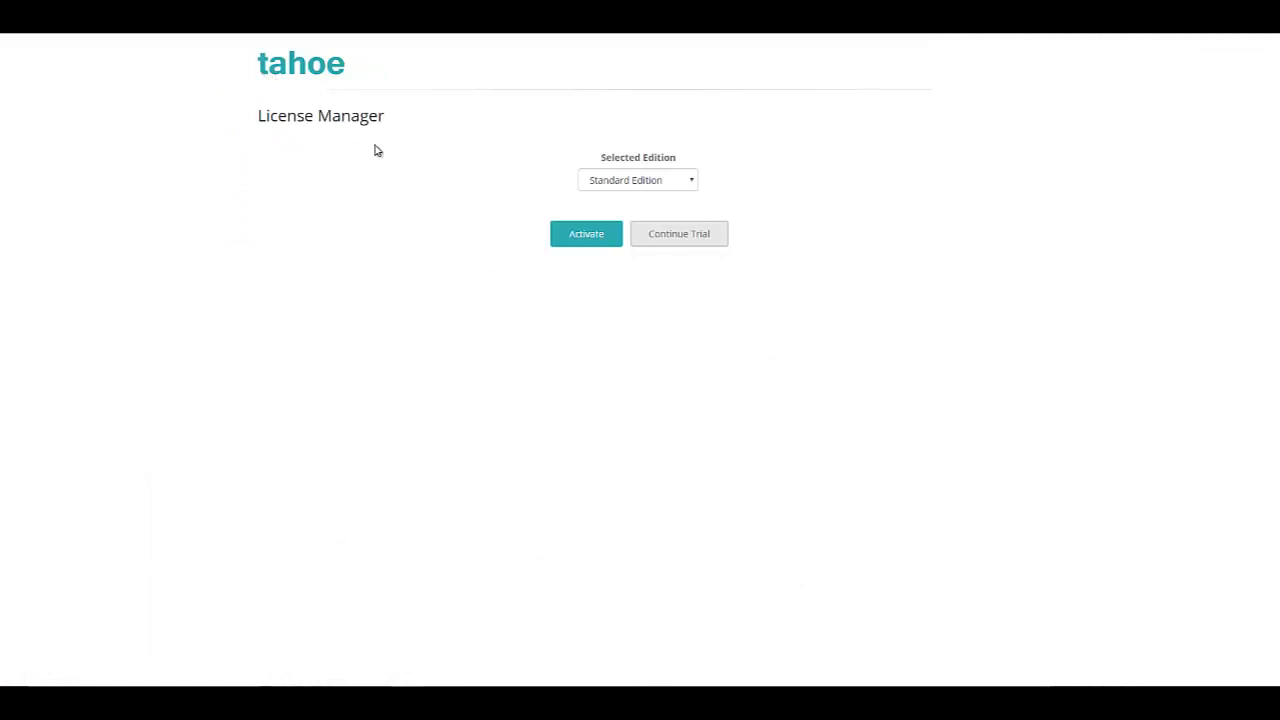
# Step: Continue the Tahoe trial, view the Sample page, and bring up the Tahoe License Manager
pyautogui.click(686, 237)
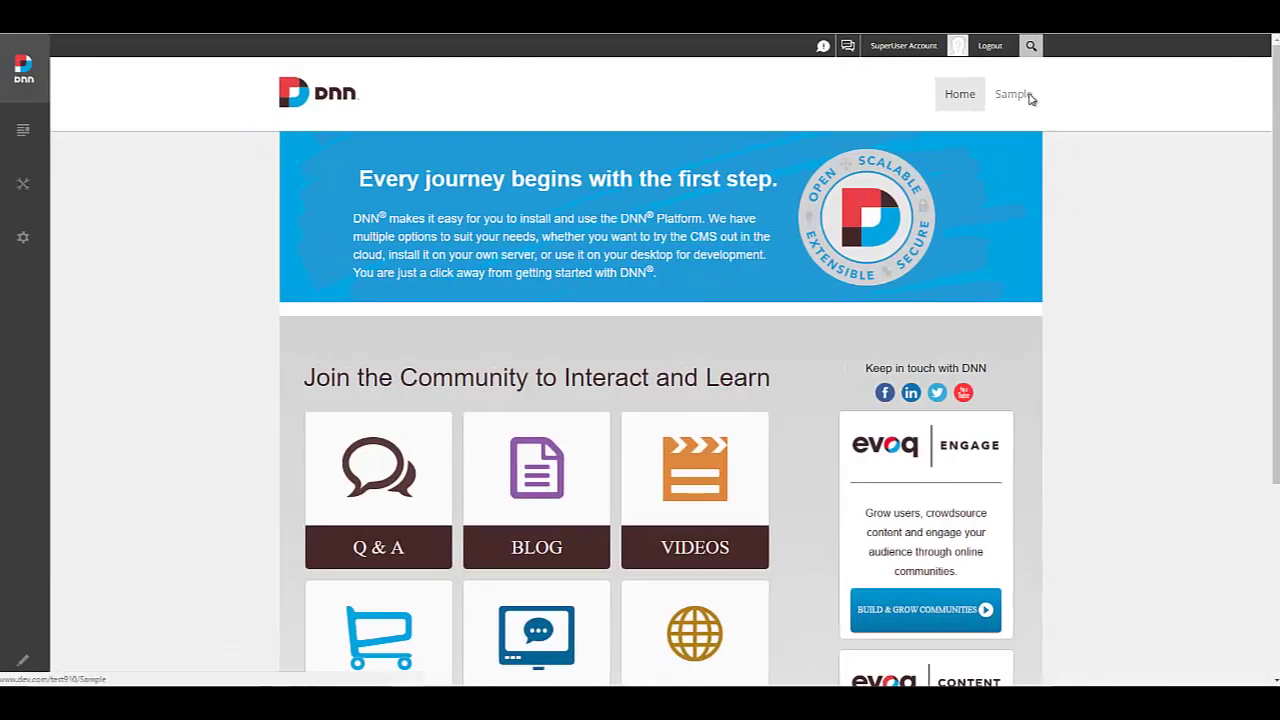
pyautogui.click(1030, 100)
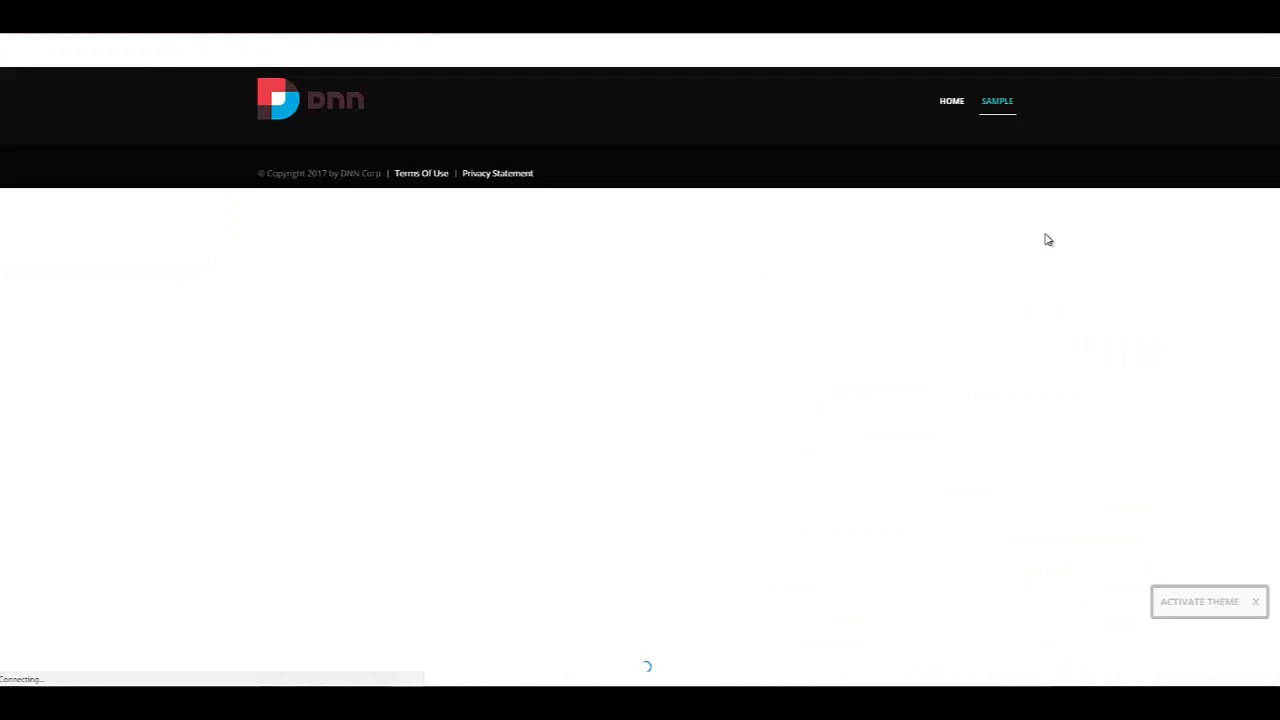
pyautogui.click(1205, 603)
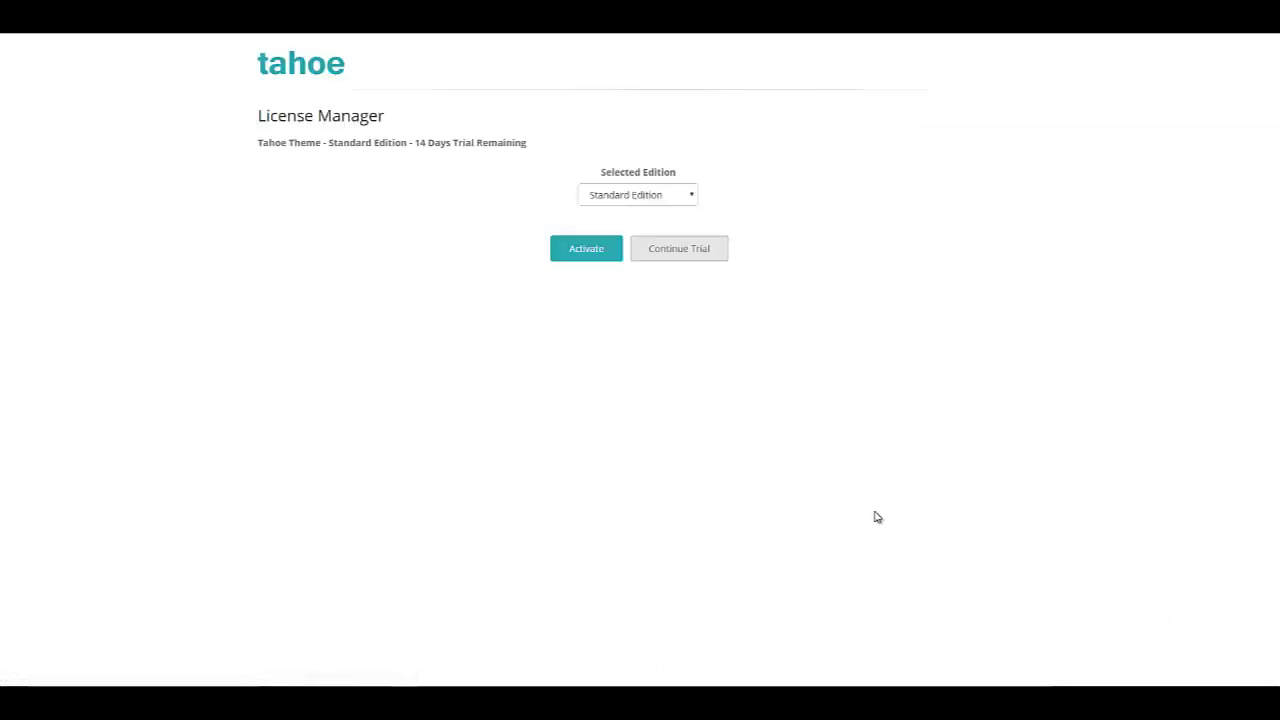
# Step: Request a Standard Edition activation key for this install, entering the purchaser's e-mail address
pyautogui.click(588, 250)
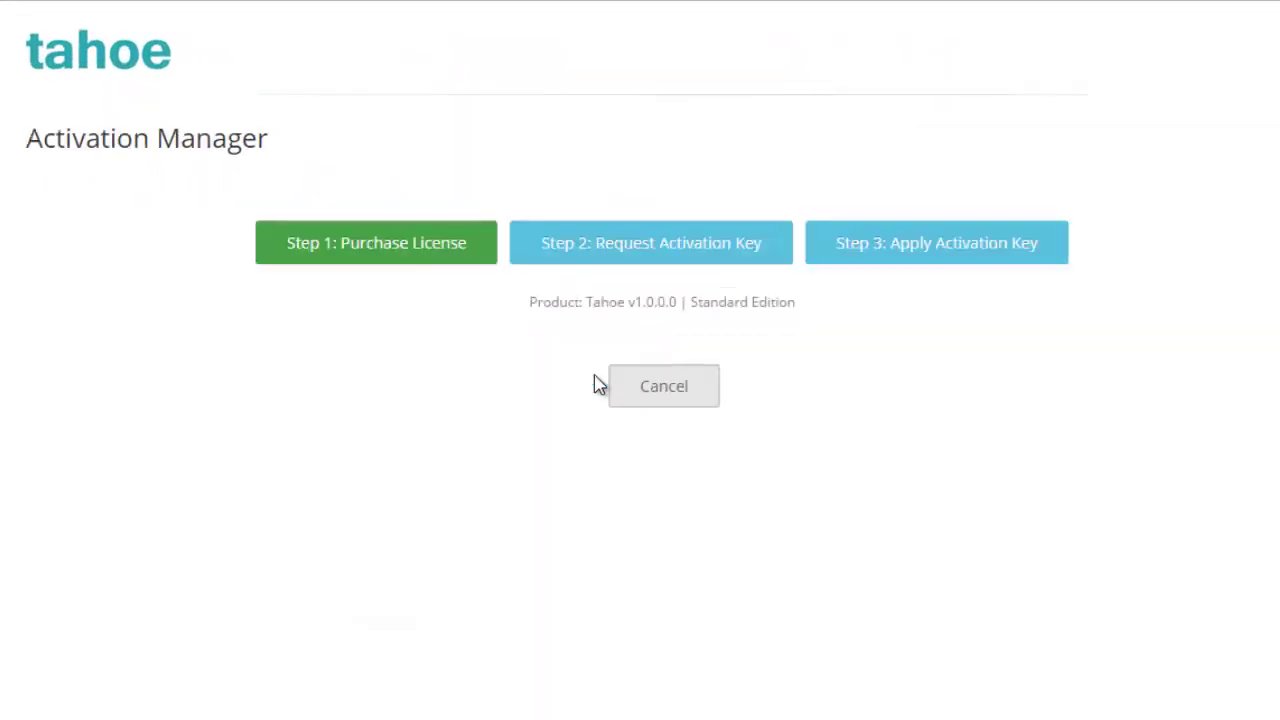
pyautogui.click(665, 255)
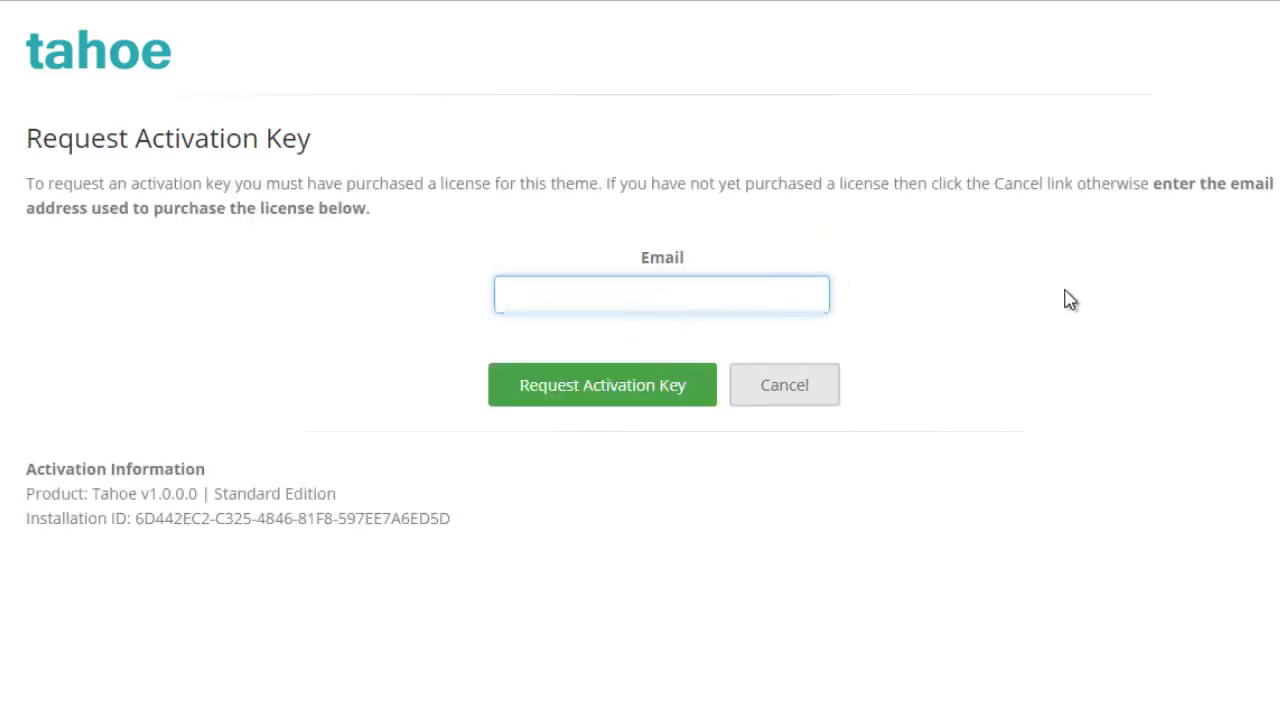
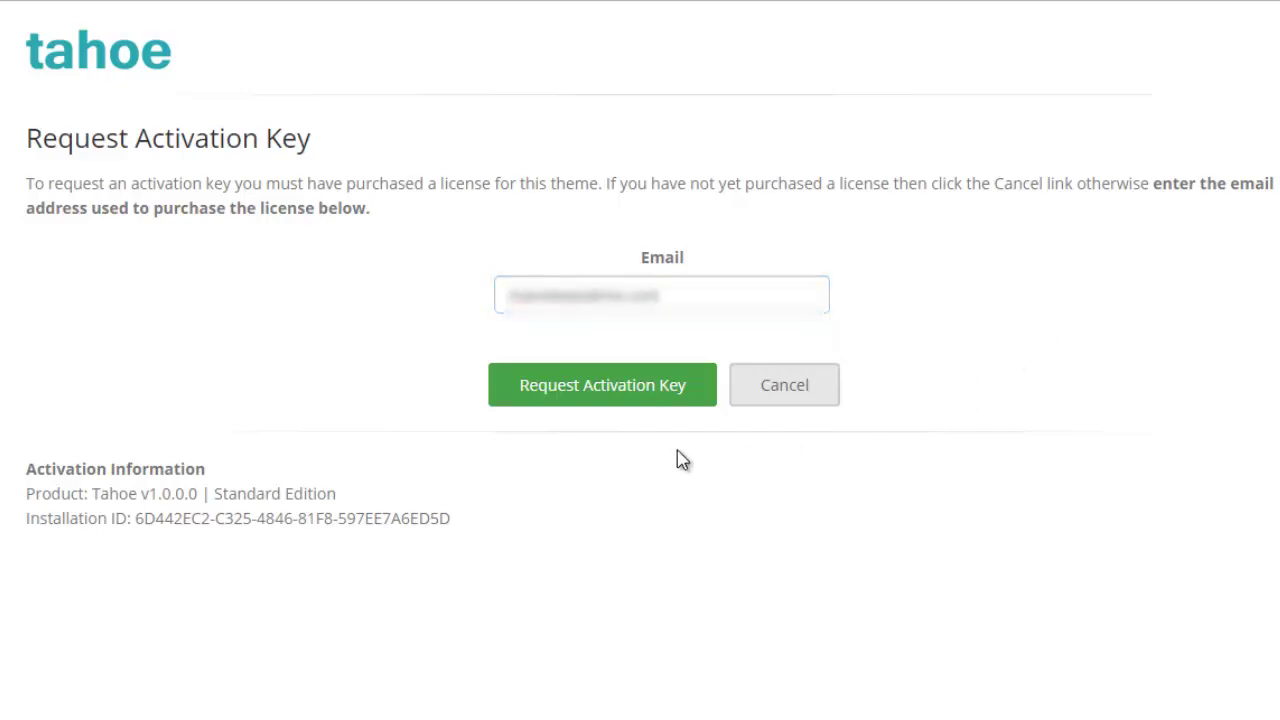
pyautogui.click(640, 400)
pyautogui.click(600, 404)
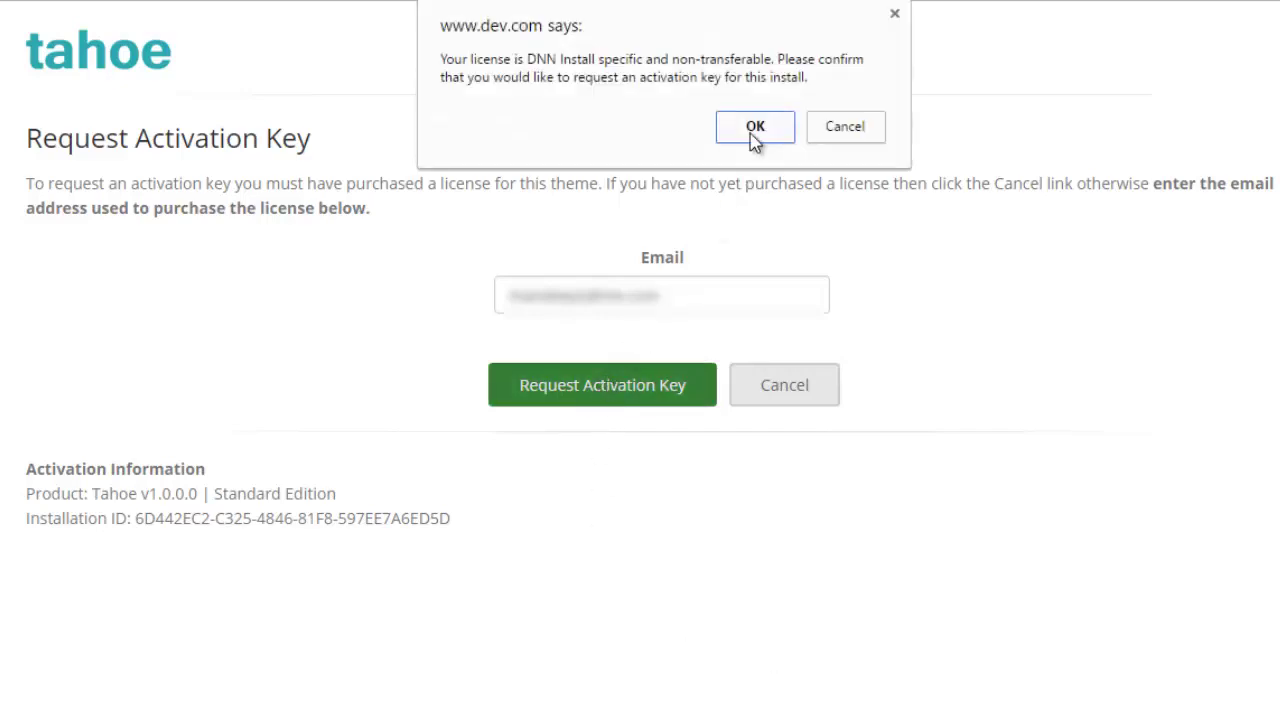
pyautogui.click(755, 128)
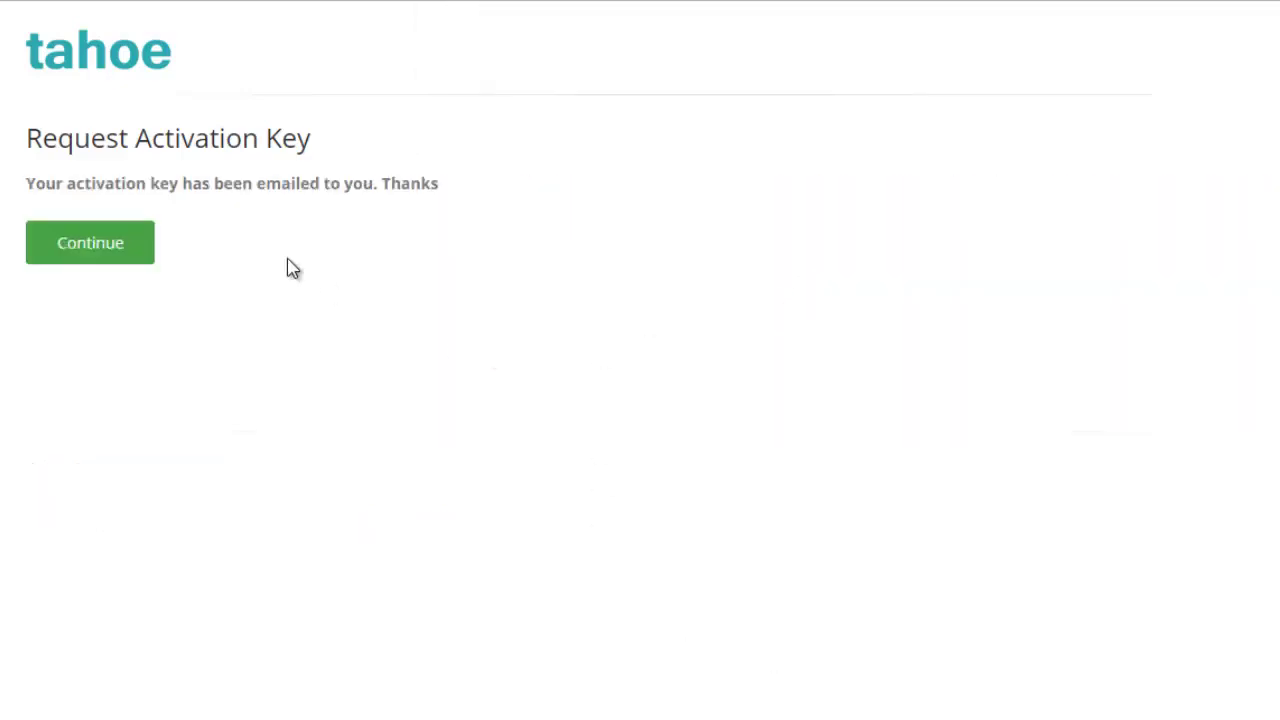
# Step: Paste the emailed key into the Activation Key field and apply it to the Tahoe license
pyautogui.doubleClick(290, 183)
pyautogui.click(172, 284)
pyautogui.click(140, 260)
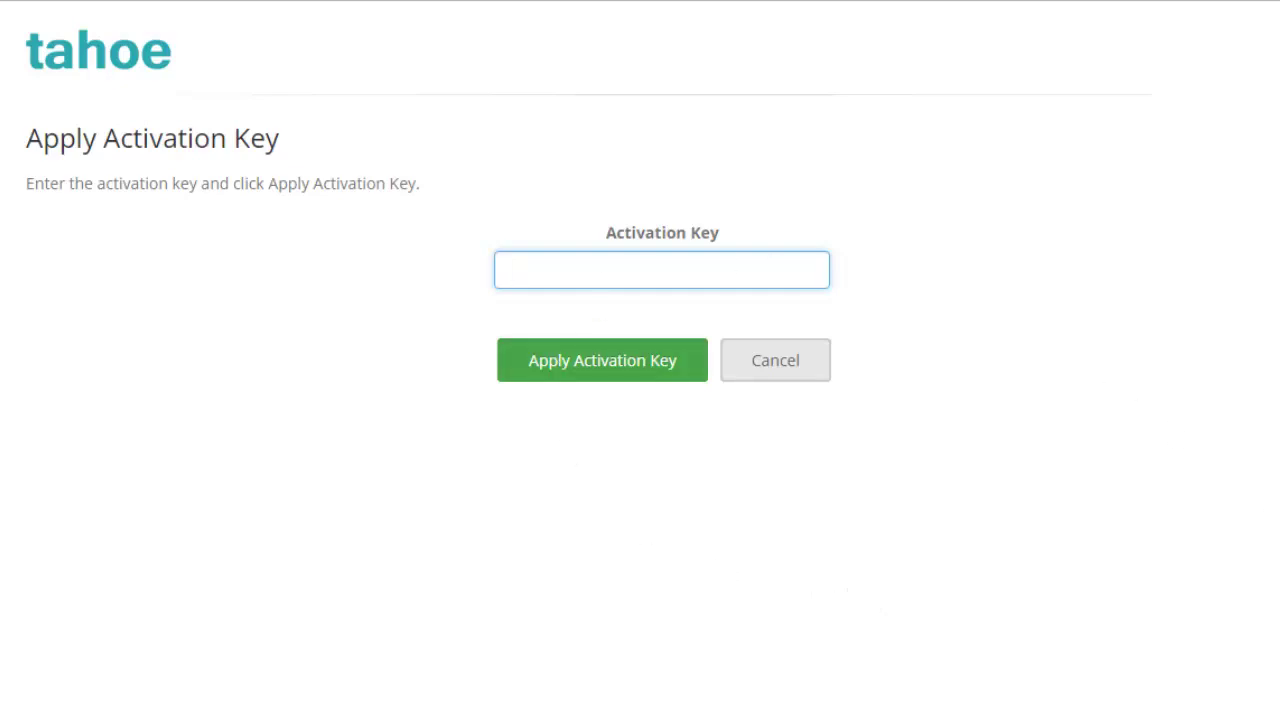
pyautogui.rightClick(574, 265)
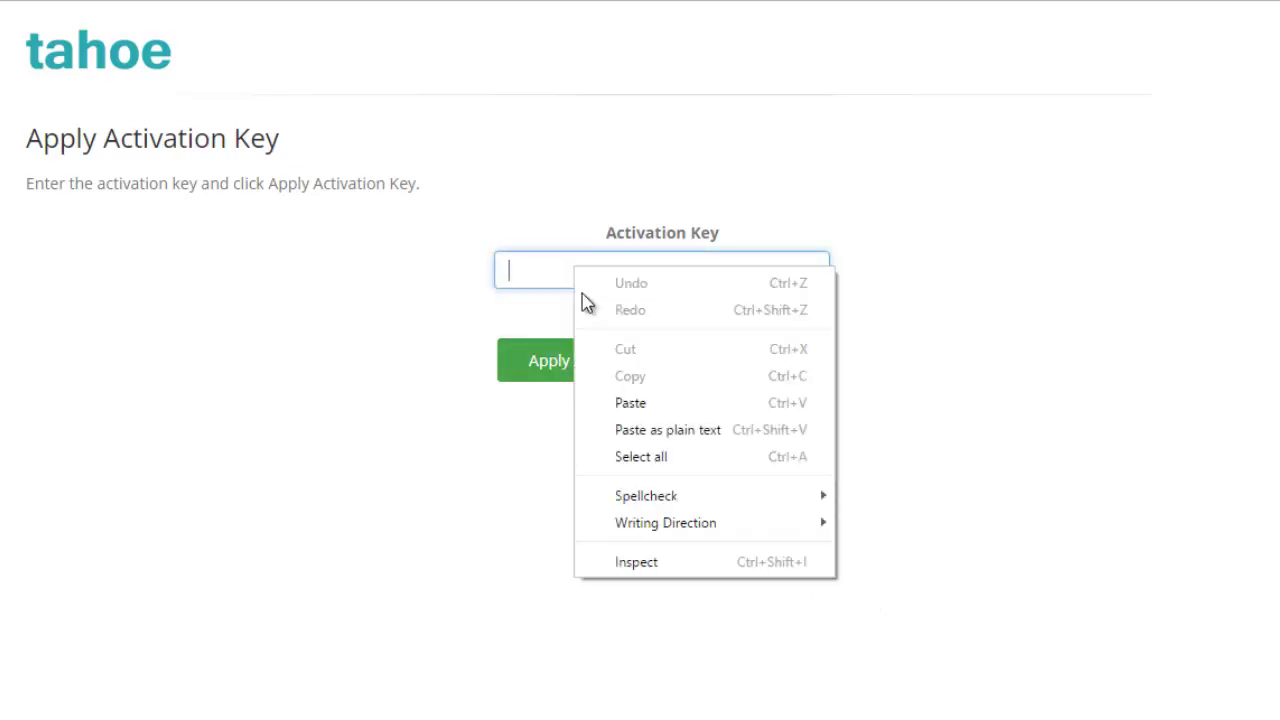
pyautogui.click(655, 405)
pyautogui.click(600, 376)
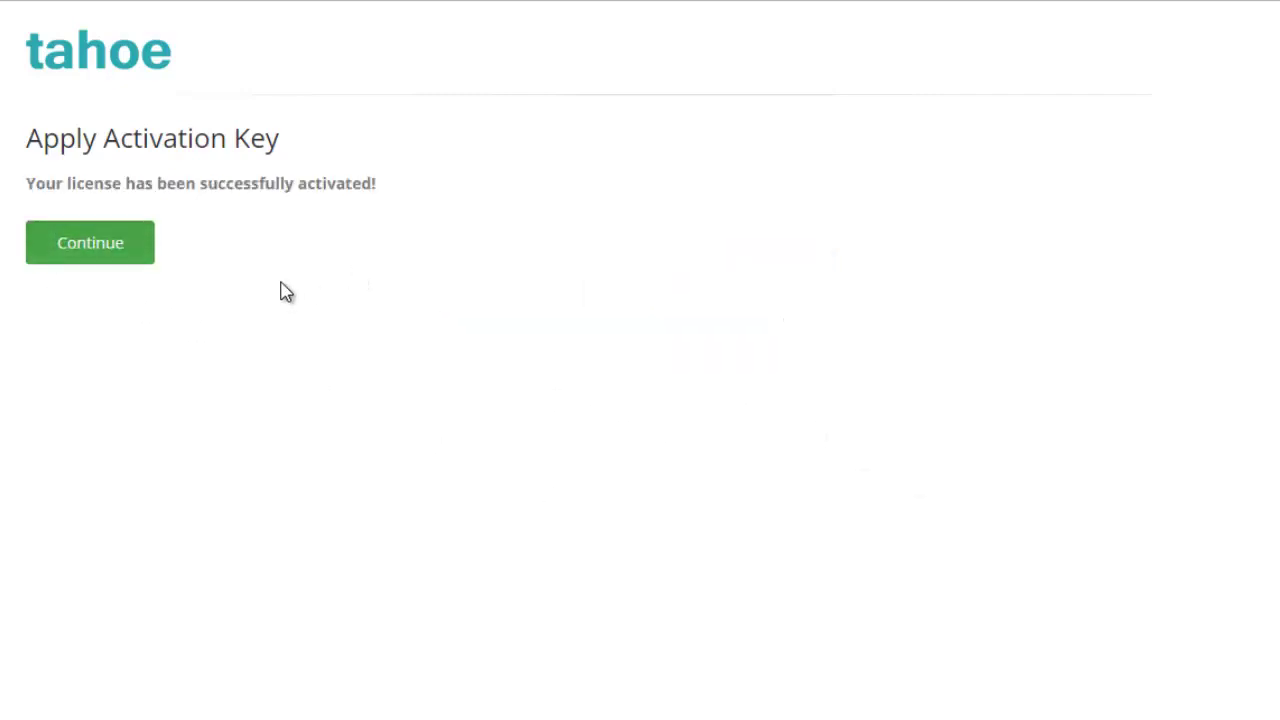
# Step: Leave the activation confirmation and return to the DNN site
pyautogui.click(90, 243)
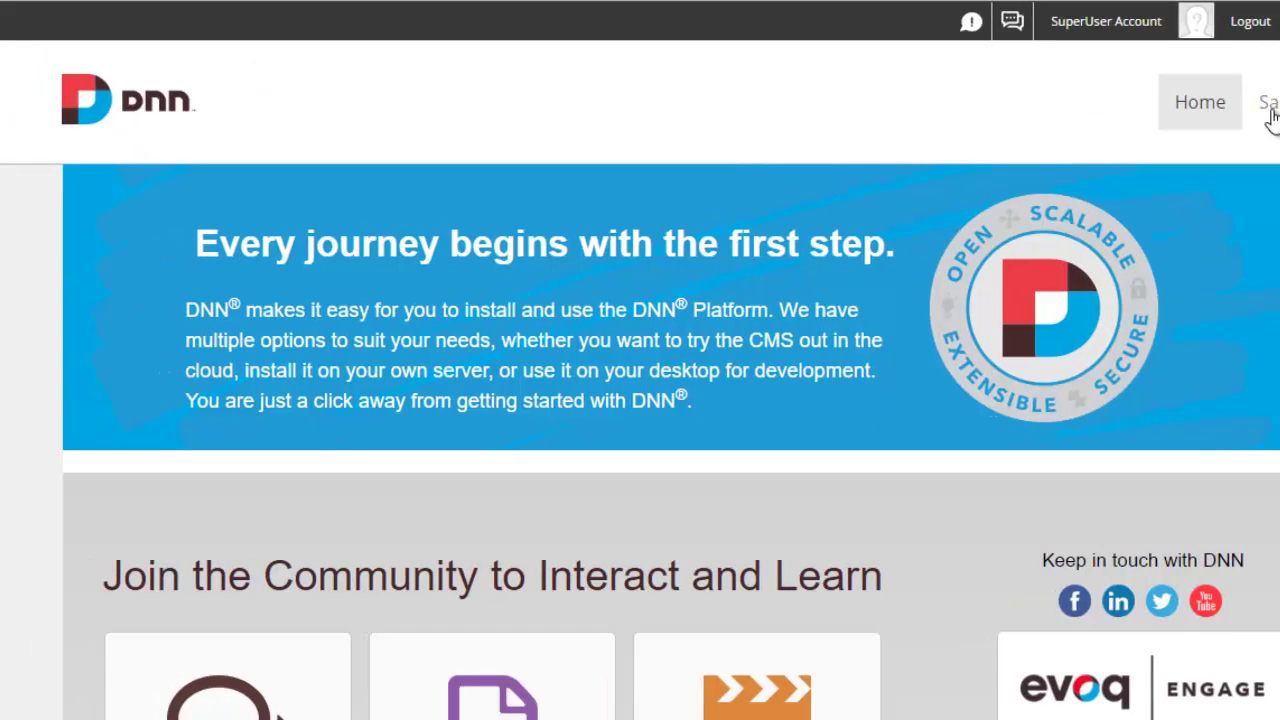